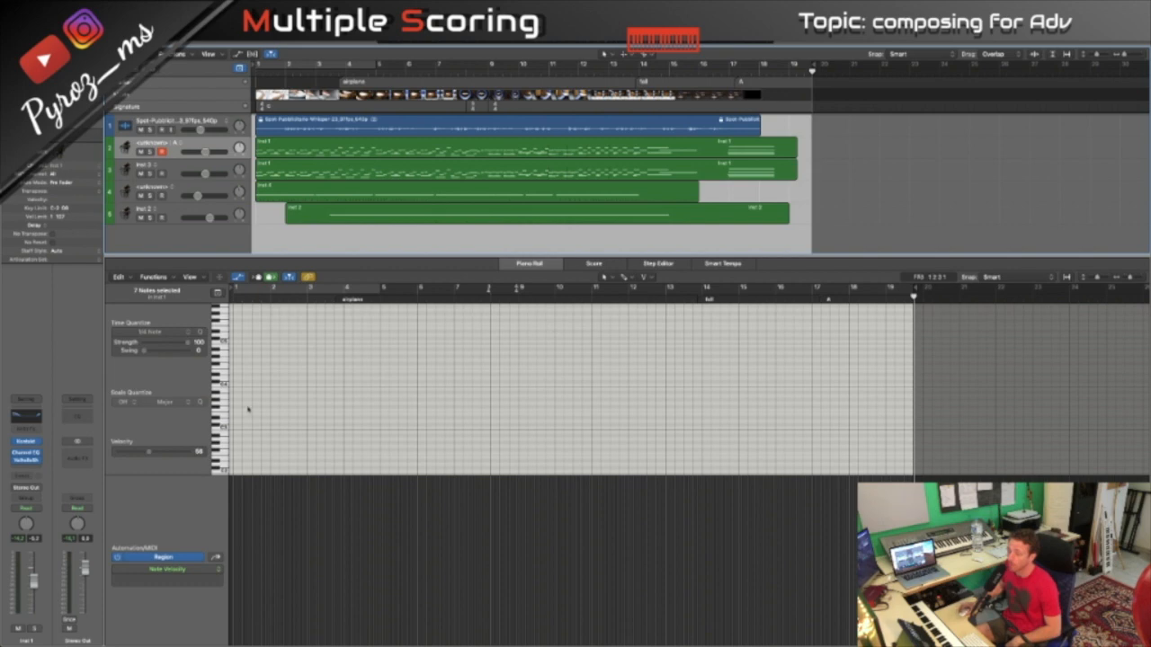
- Solo the second track and play it from the beginning of the project
mouse_move(20, 463)
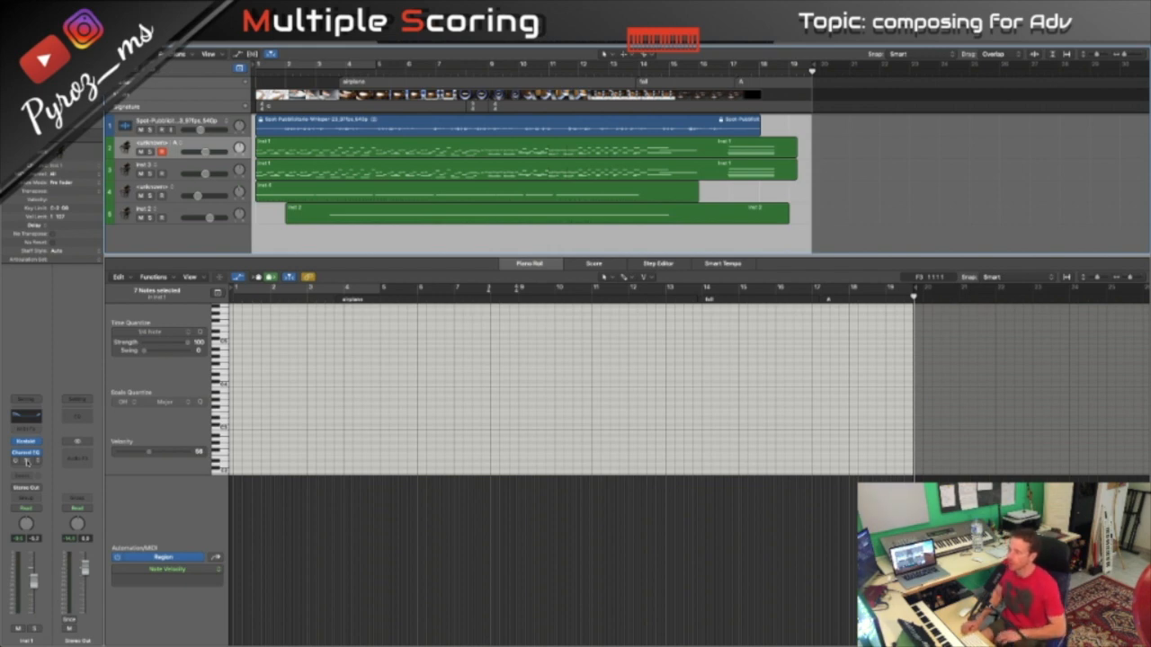
key("Return")
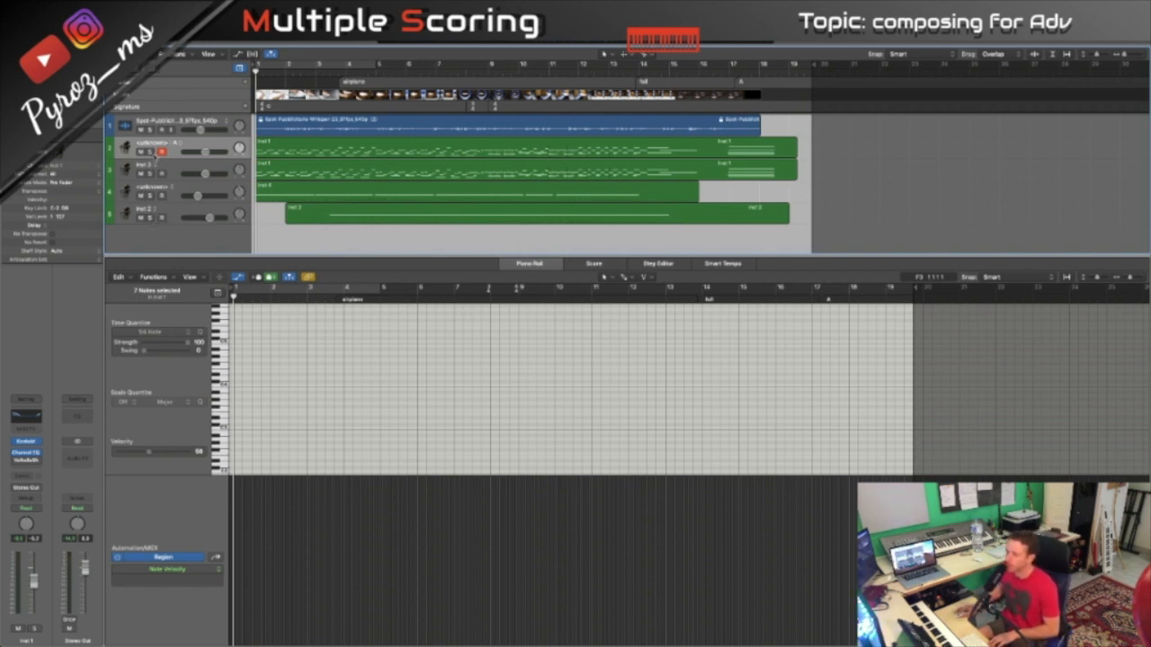
left_click(175, 145)
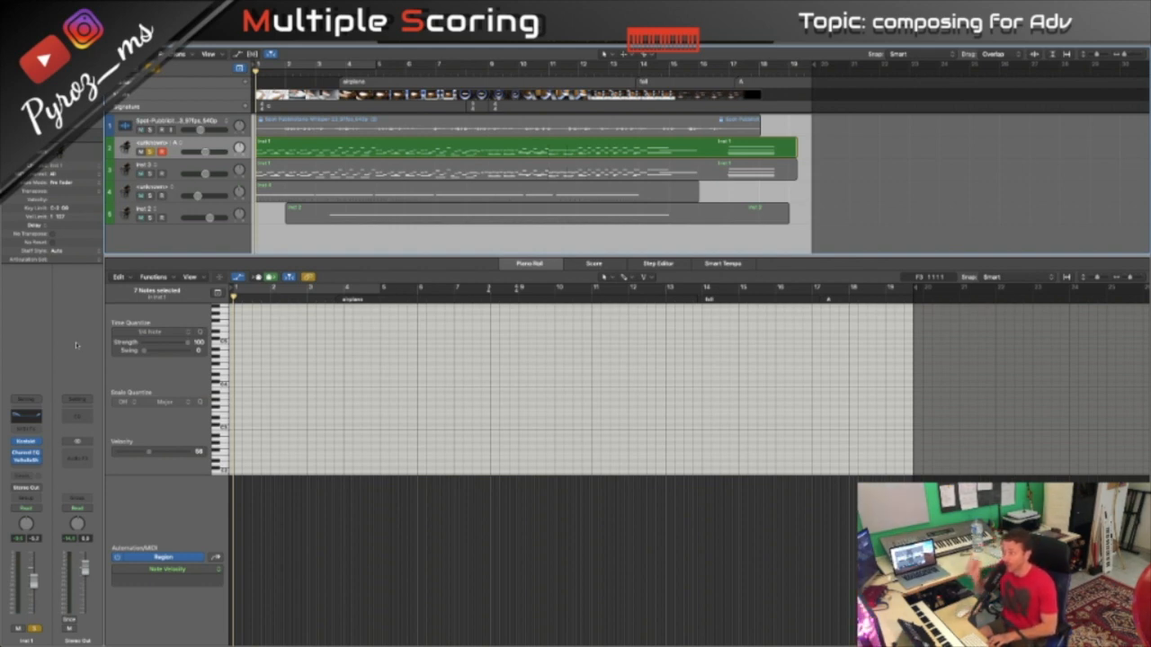
key("space")
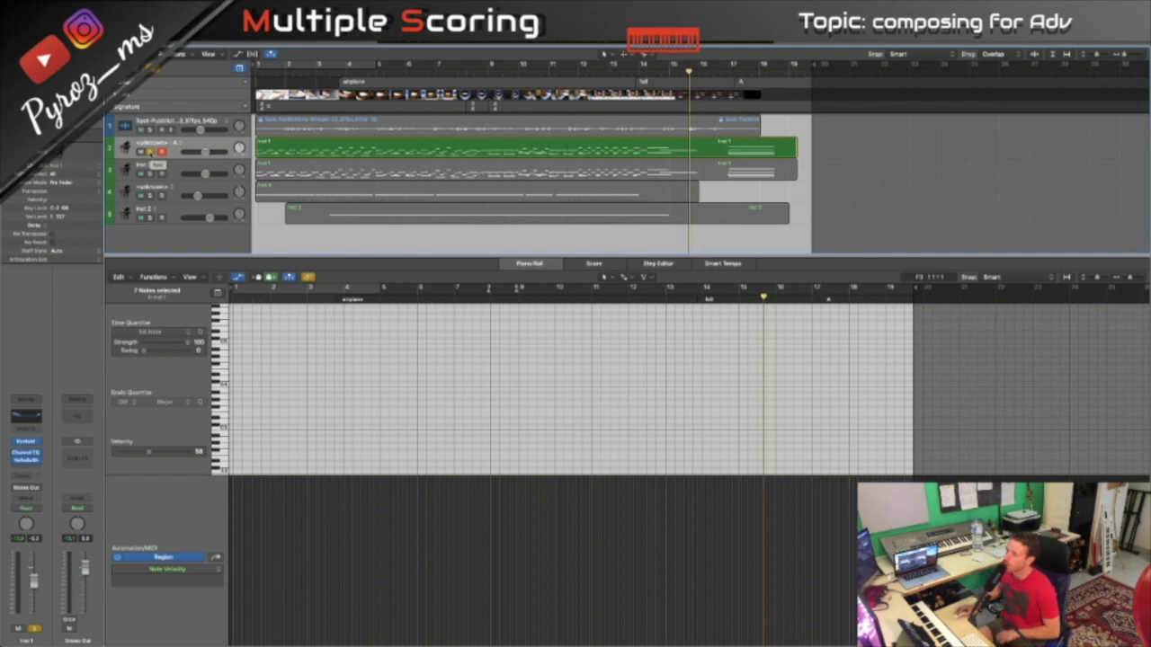
key("Return")
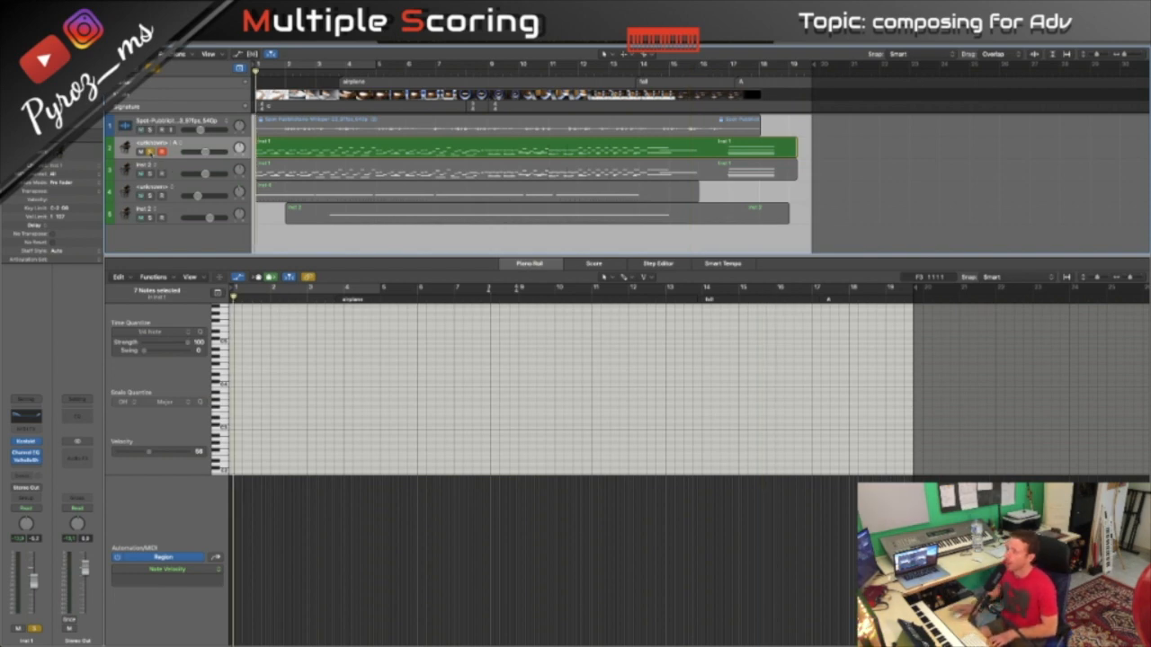
key("space")
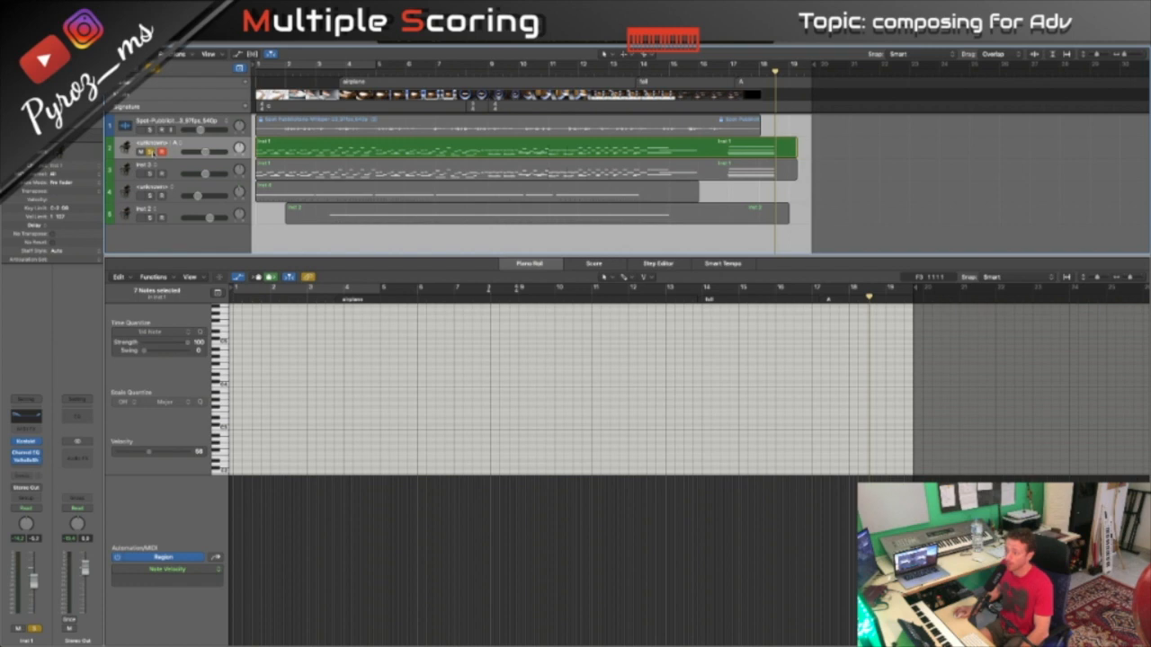
- Turn off the second track's solo and examine its Kontakt instrument, Felt Grand Piano
key("super+a")
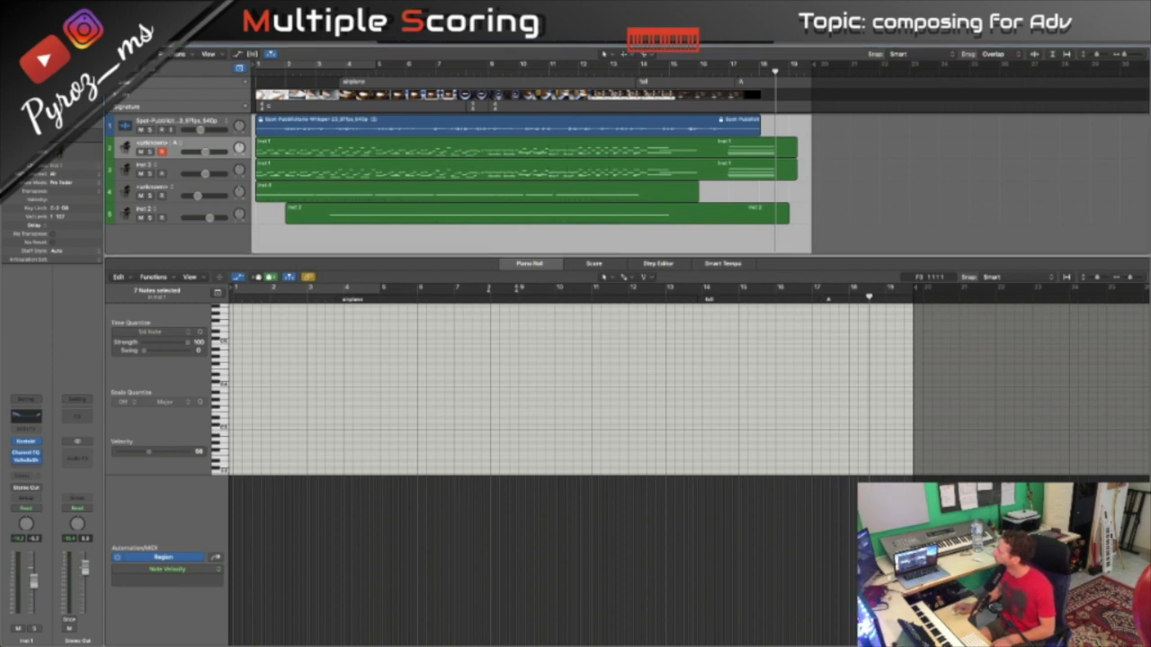
left_click_drag(1150, 297, 820, 242)
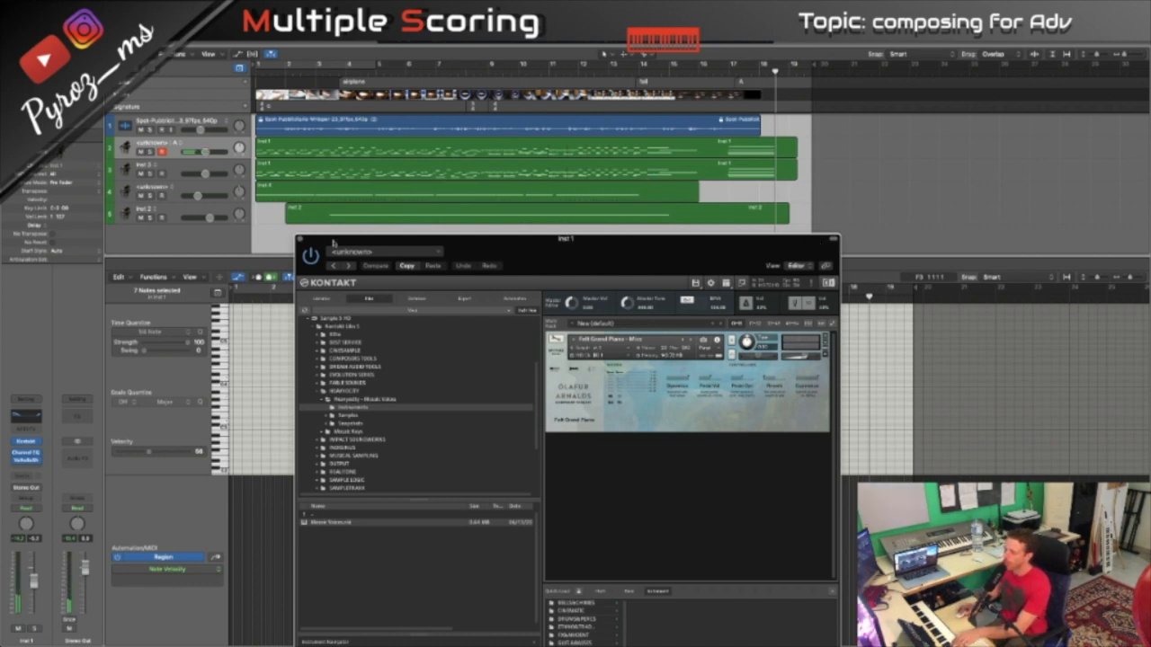
left_click_drag(327, 245, 1149, 260)
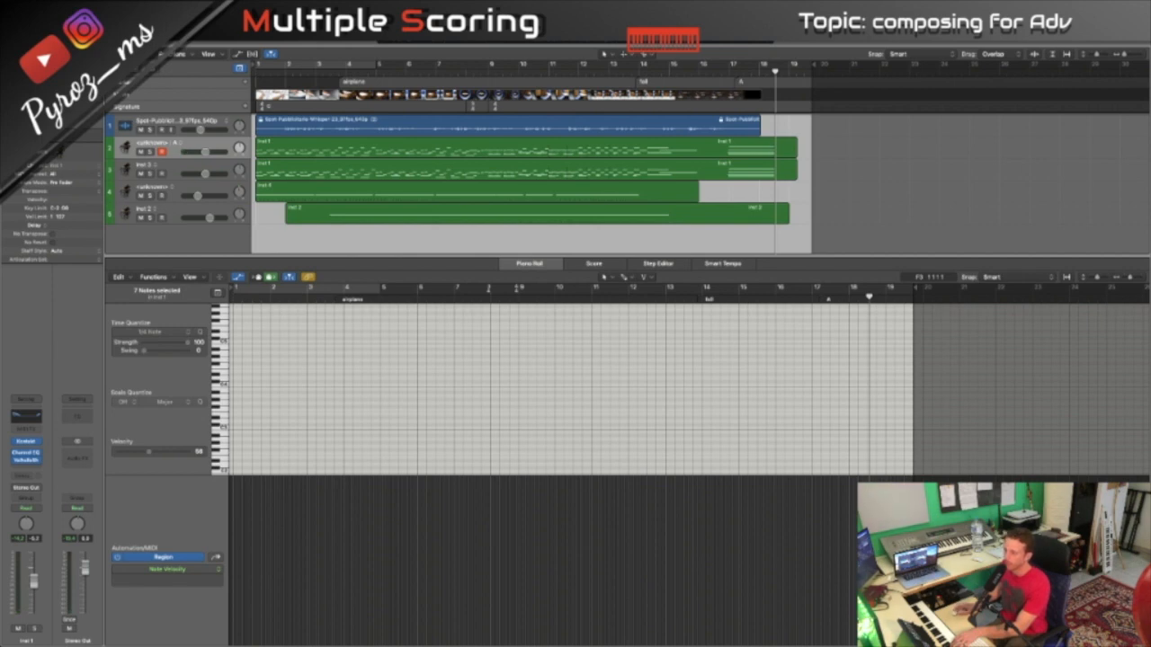
- Select and solo the third track, Inst 3, and start playback
left_click(174, 167)
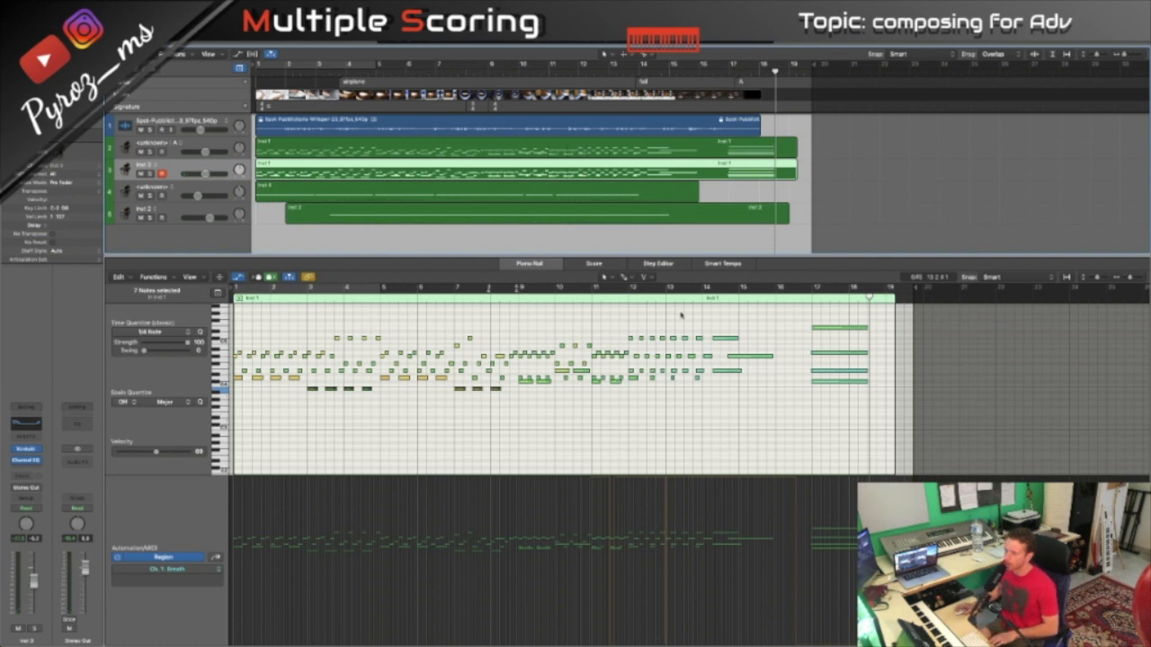
key("s")
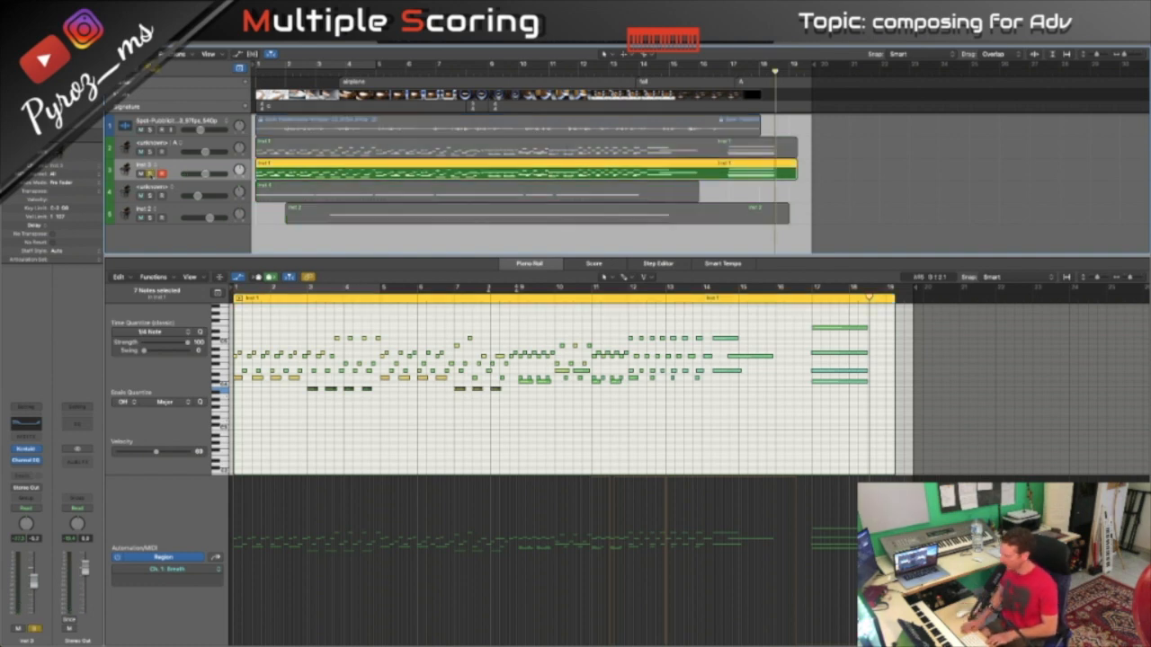
key("space")
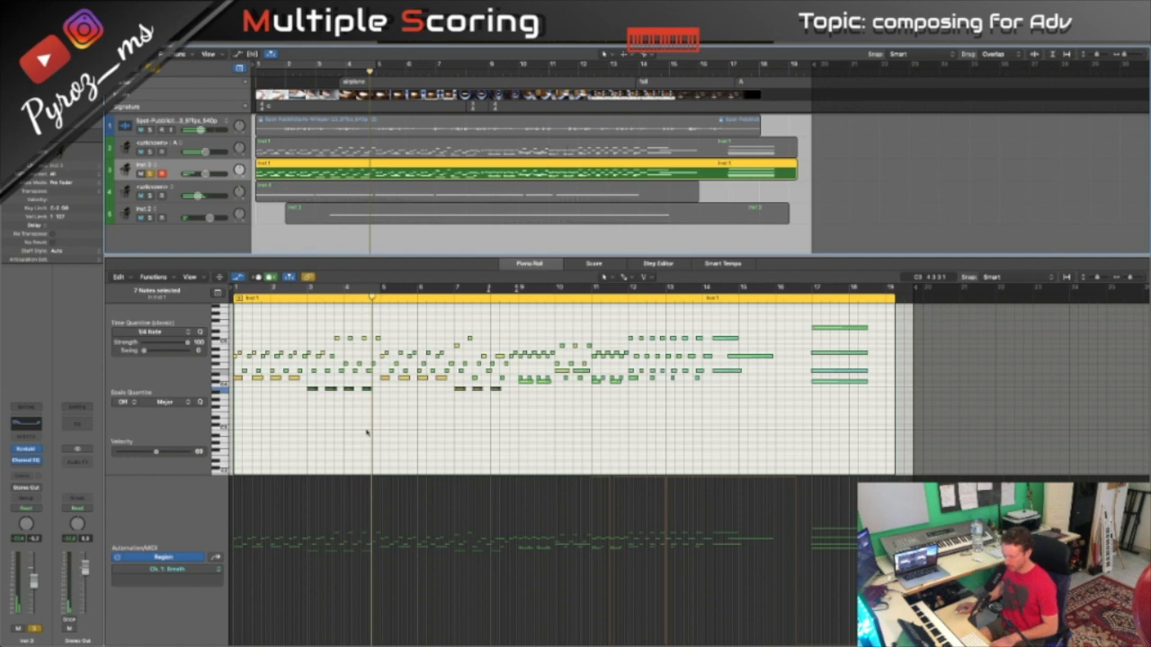
key("super+a")
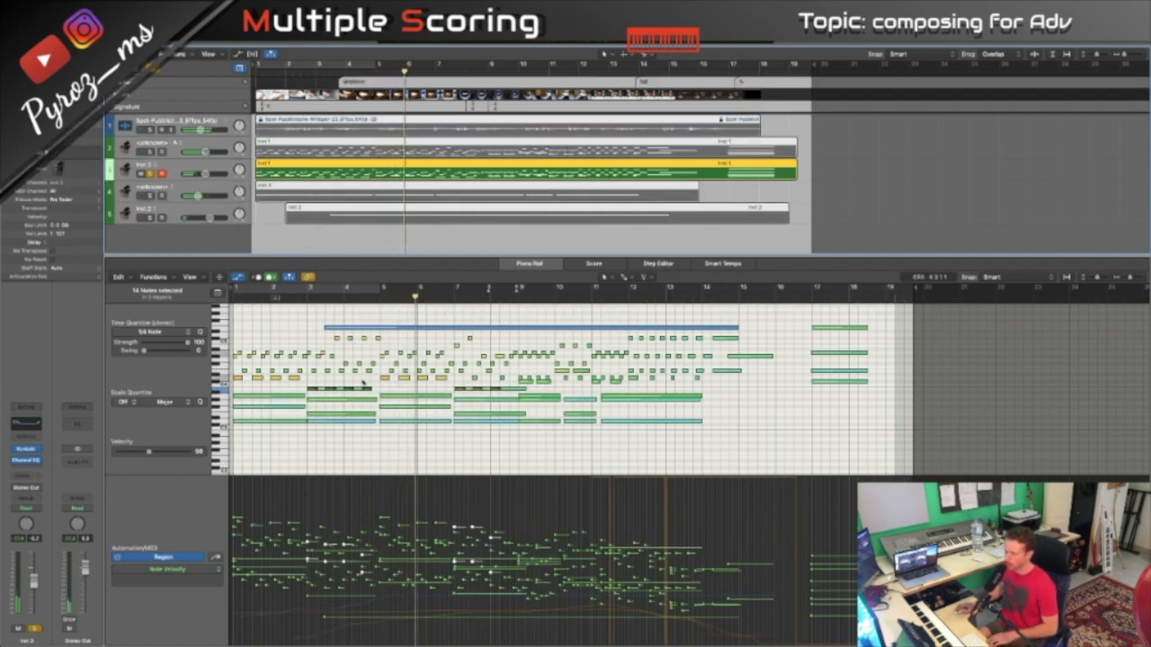
left_click(364, 452)
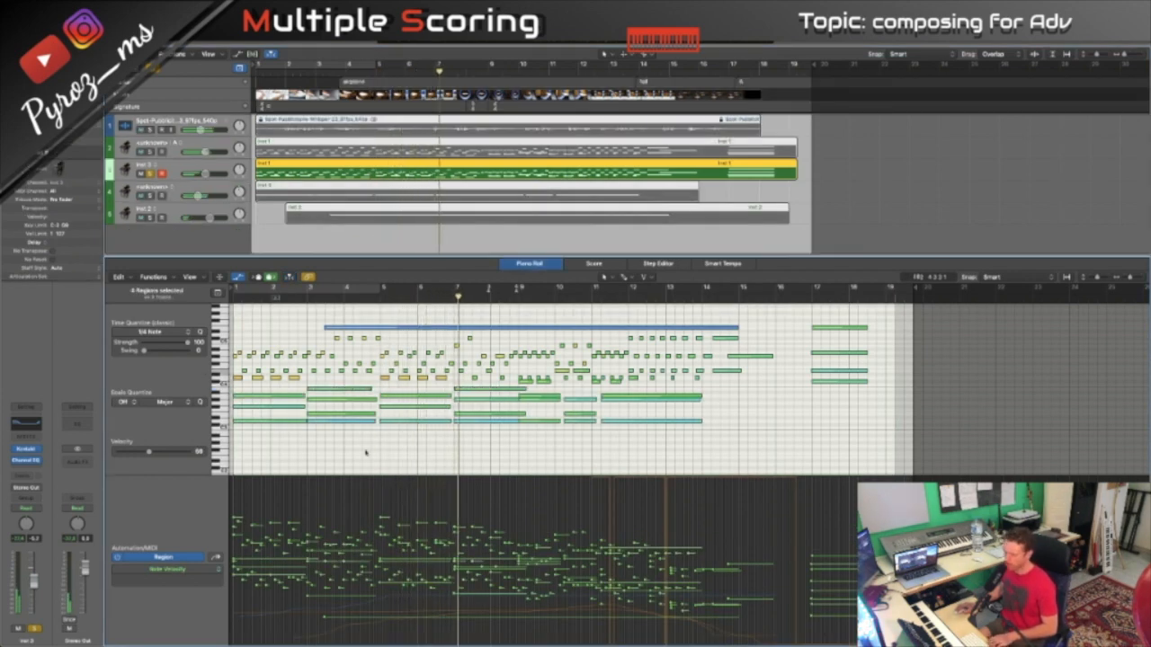
left_click(413, 215)
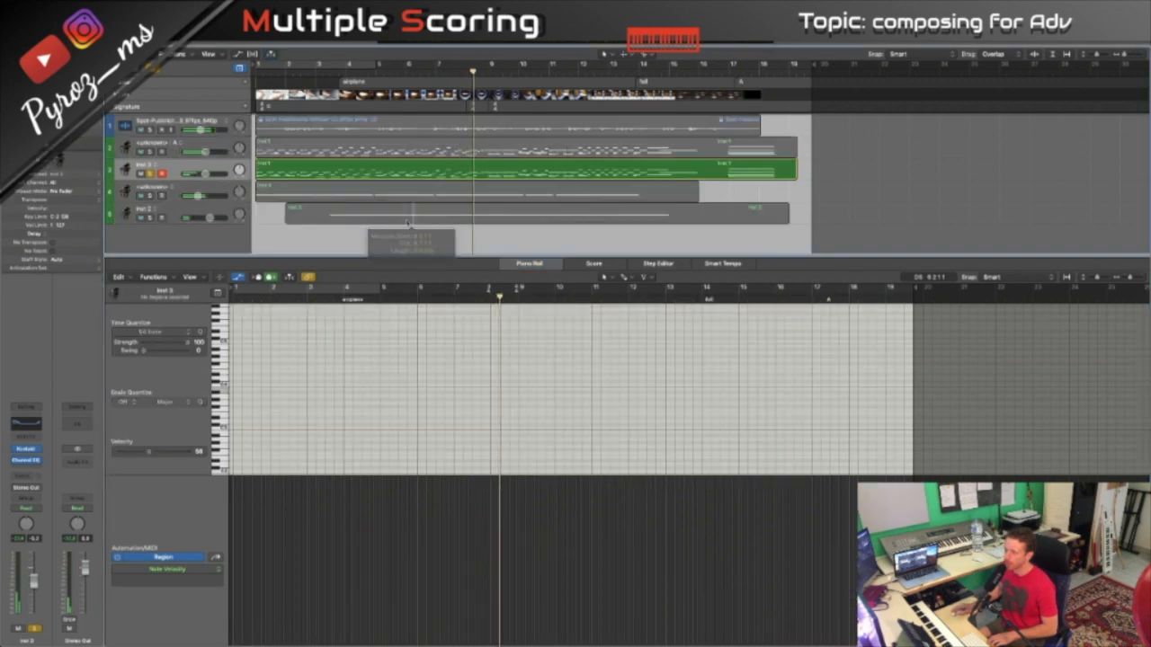
- Select all notes in the third track's region and adjust their velocity to 61 while playing from the beginning
left_click(353, 175)
left_click(412, 329)
key("super+a")
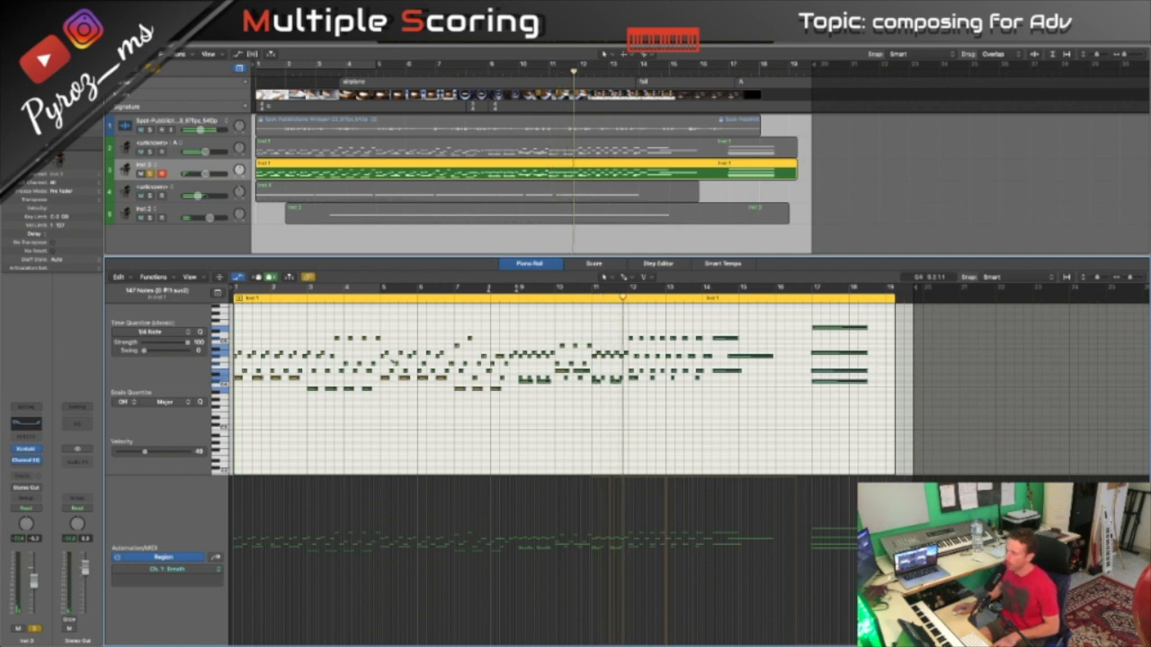
left_click_drag(386, 380, 390, 364)
key("Return")
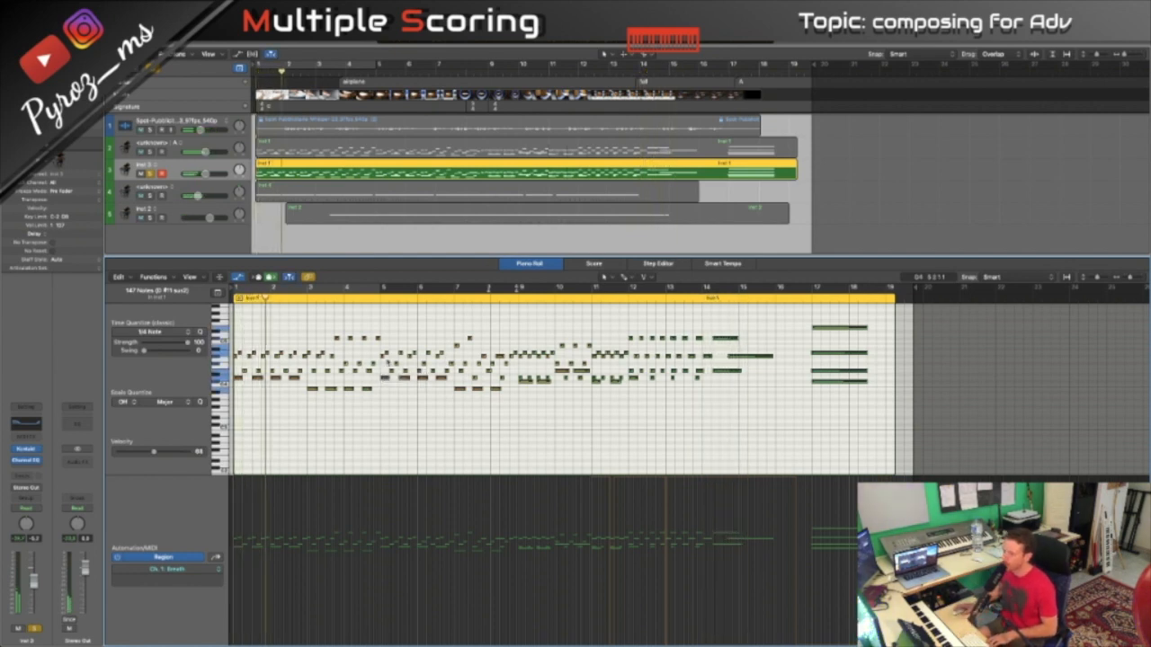
left_click_drag(385, 381, 381, 378)
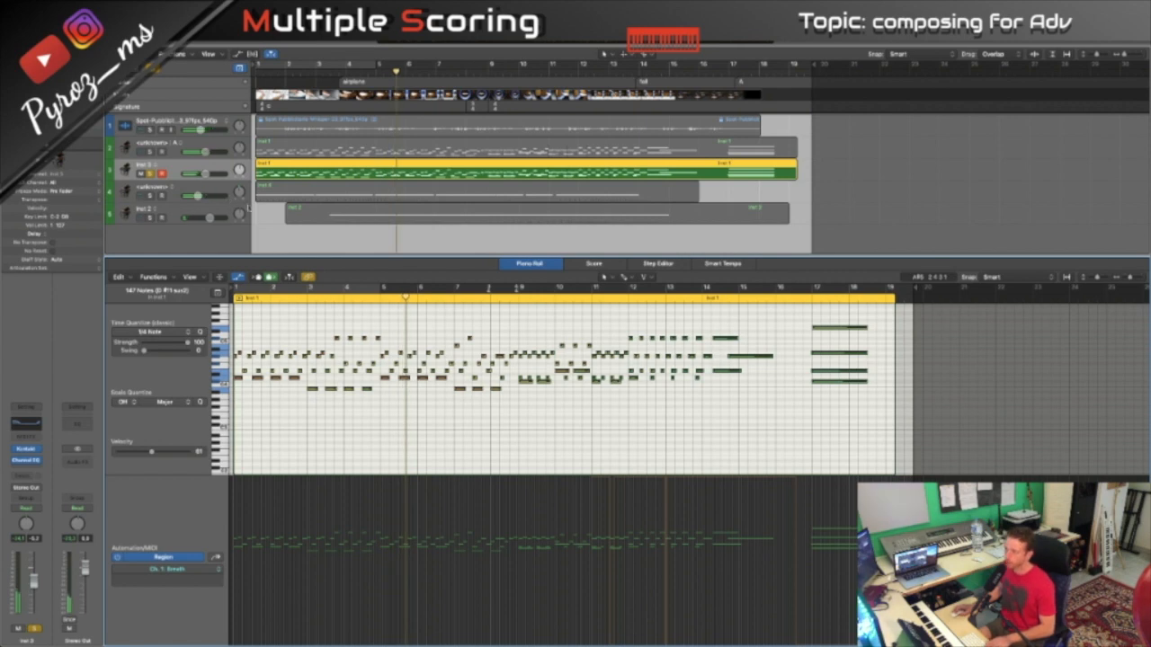
- Switch the solo from the third track to the fourth, select the fourth track and play it from the beginning
left_click(293, 238)
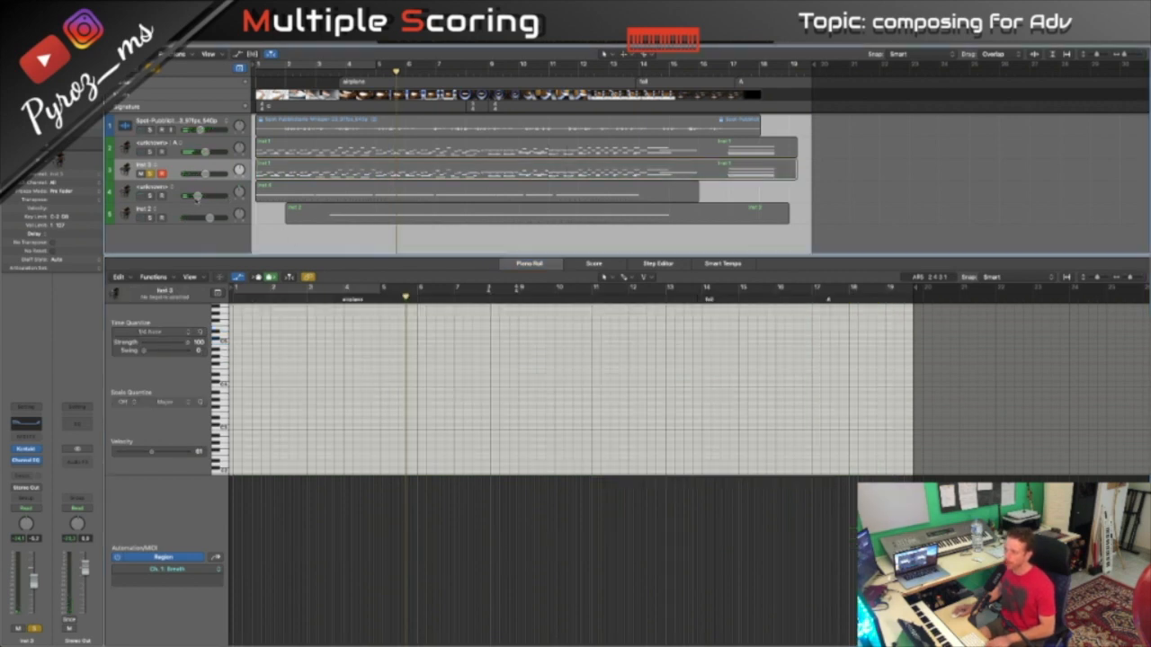
left_click(150, 172)
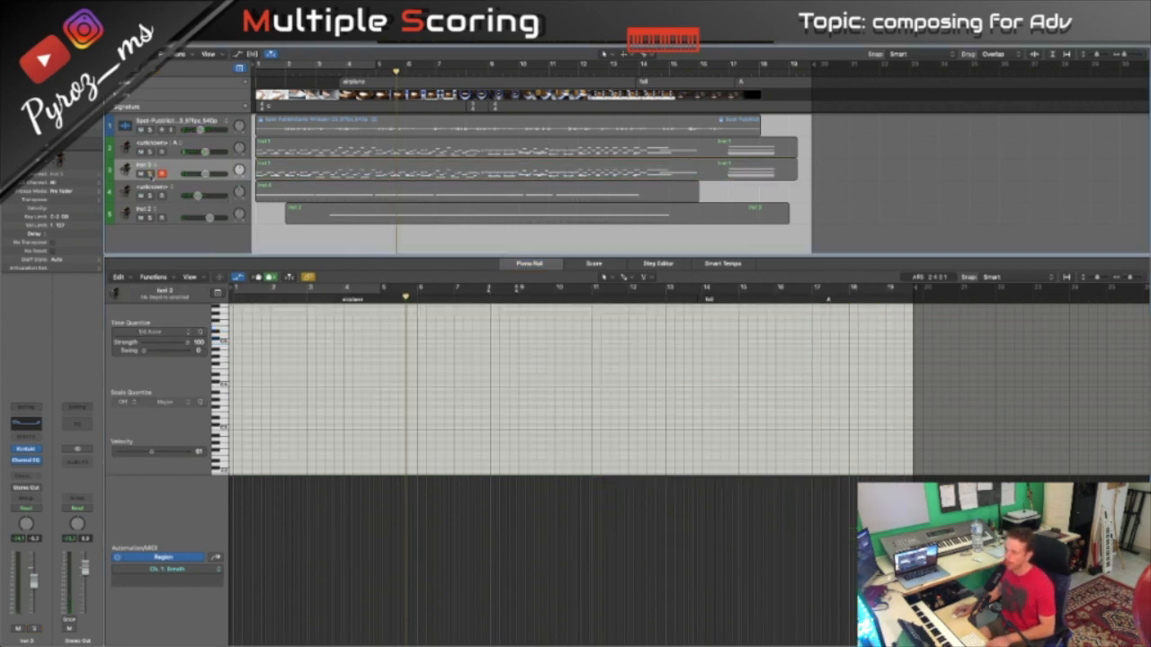
left_click(151, 195)
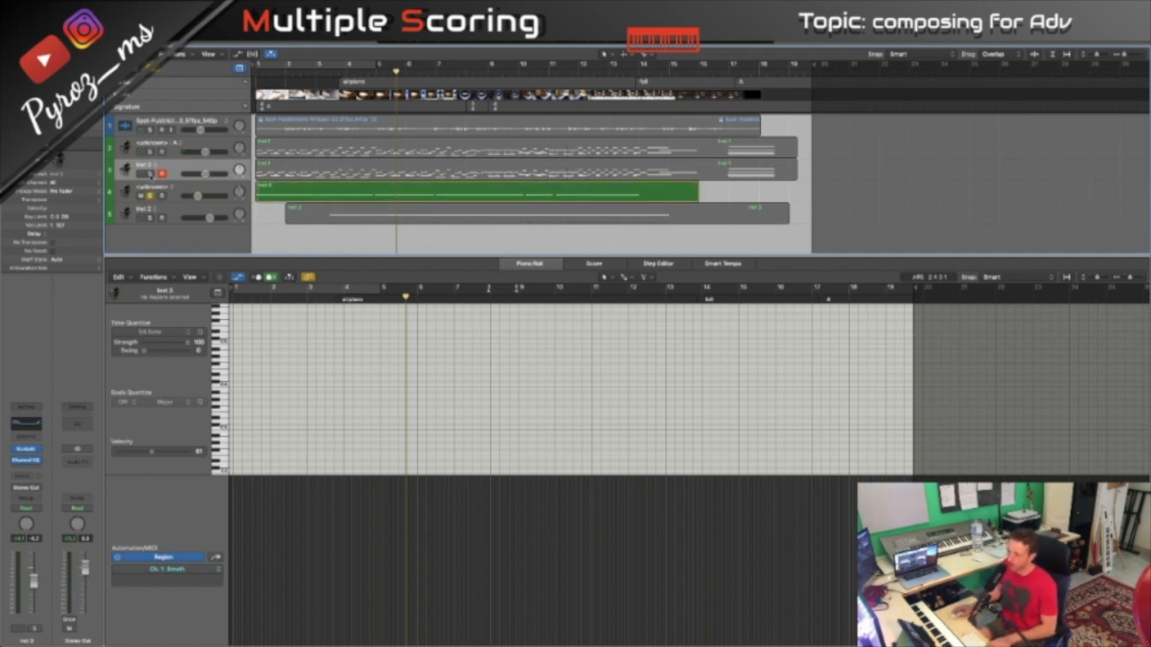
left_click(150, 195)
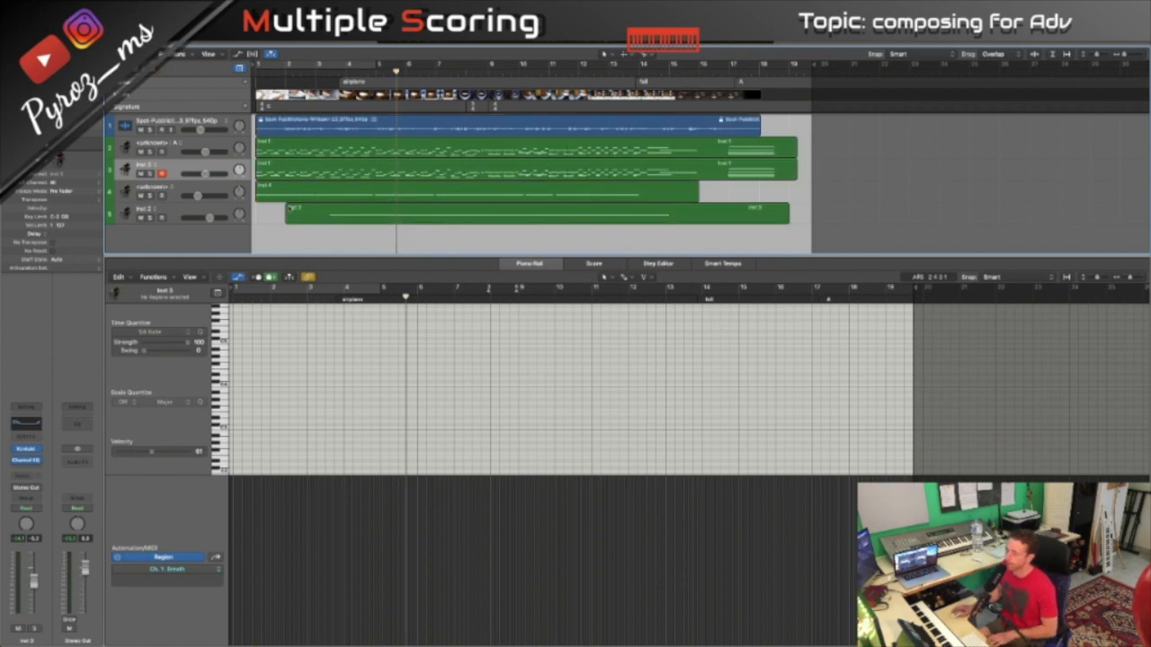
left_click(219, 189)
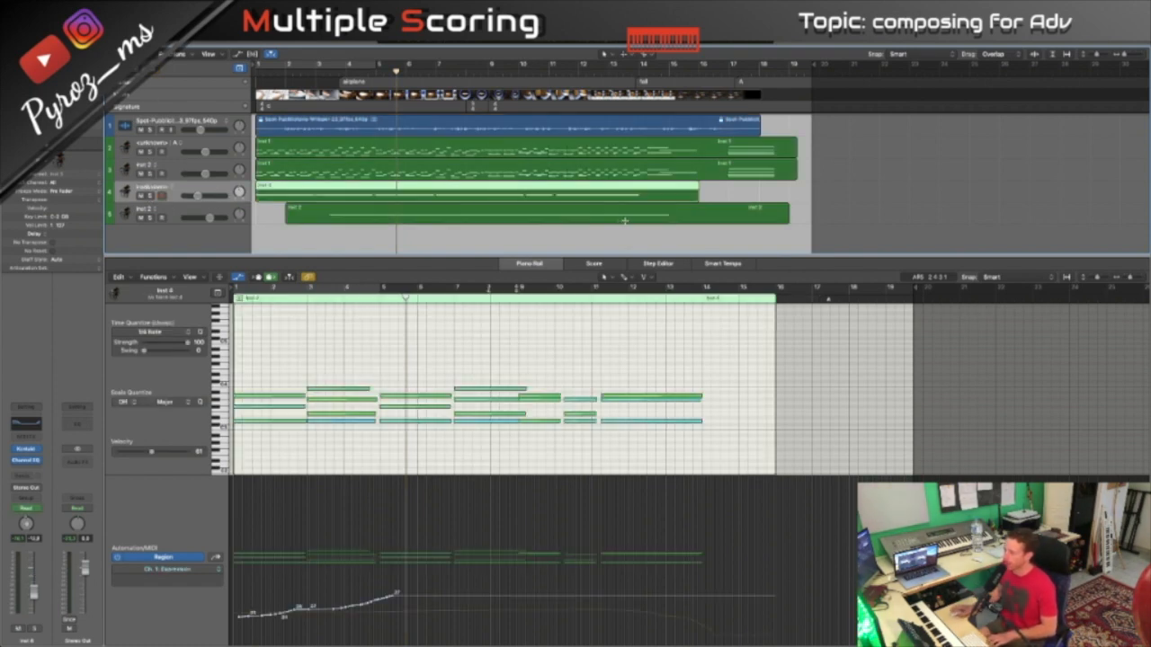
left_click(150, 195)
key("Return")
key("space")
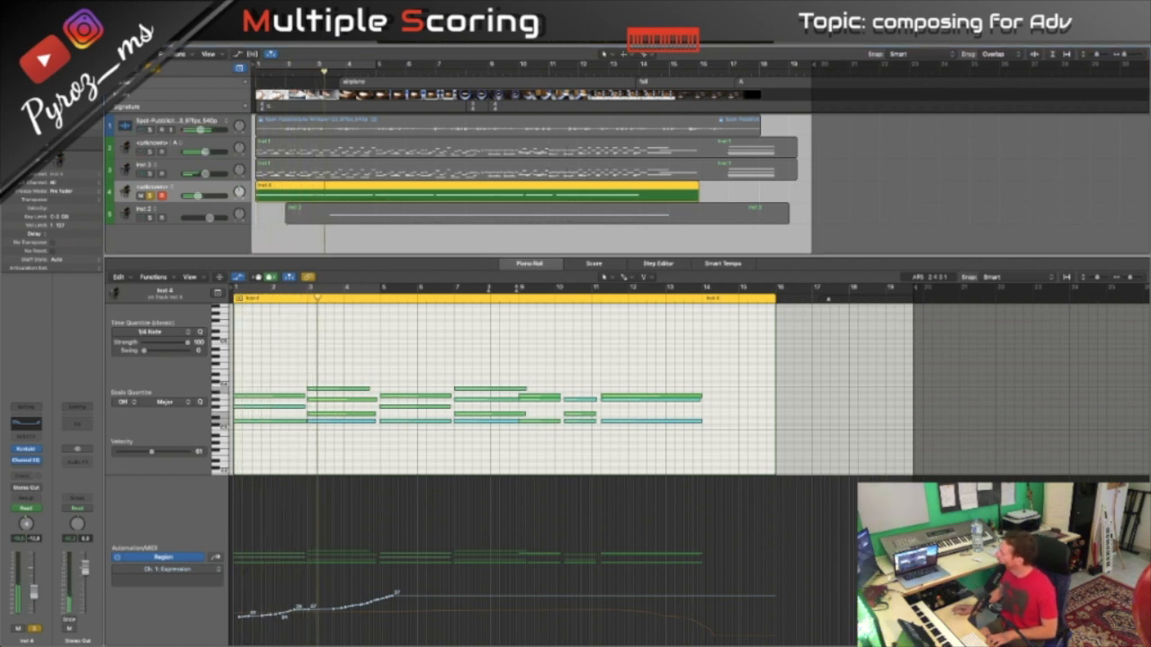
- Bring the fourth track's Mallet Flux instrument into view and close its Scenes browser
left_click_drag(1149, 149, 684, 99)
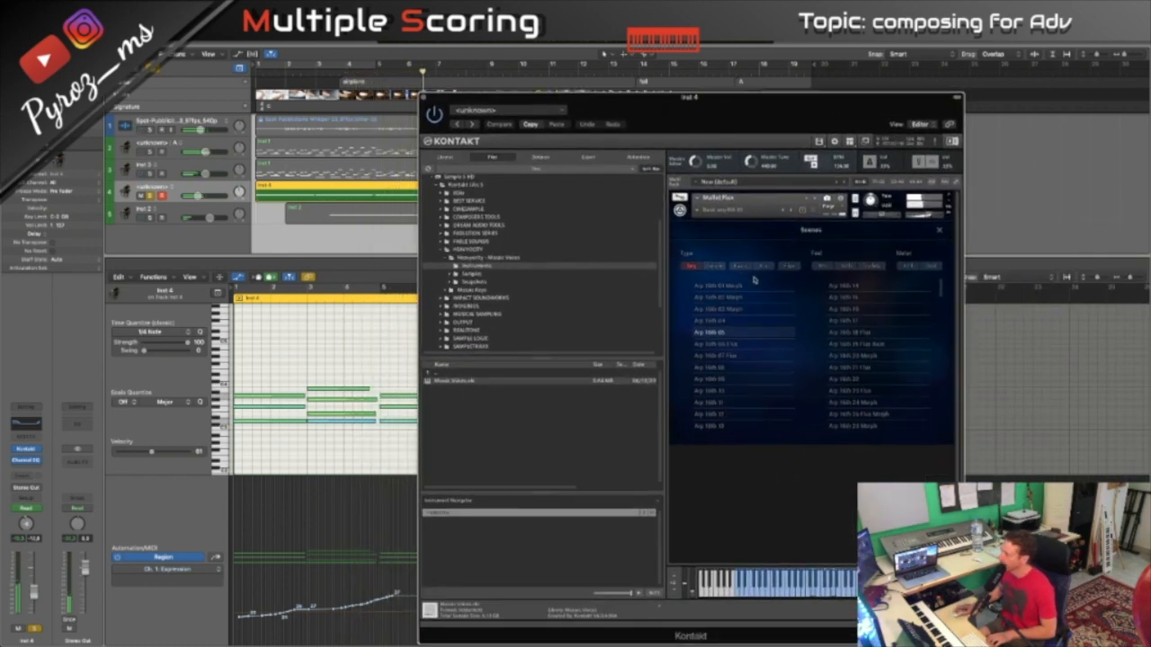
left_click(939, 230)
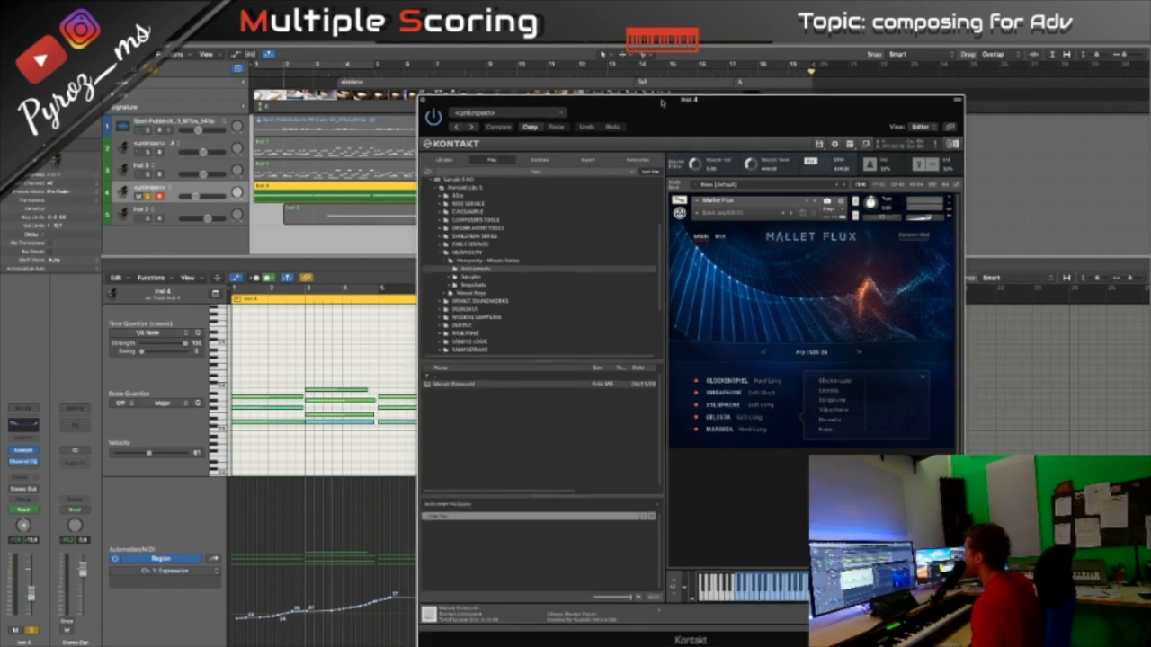
left_click_drag(660, 101, 799, 265)
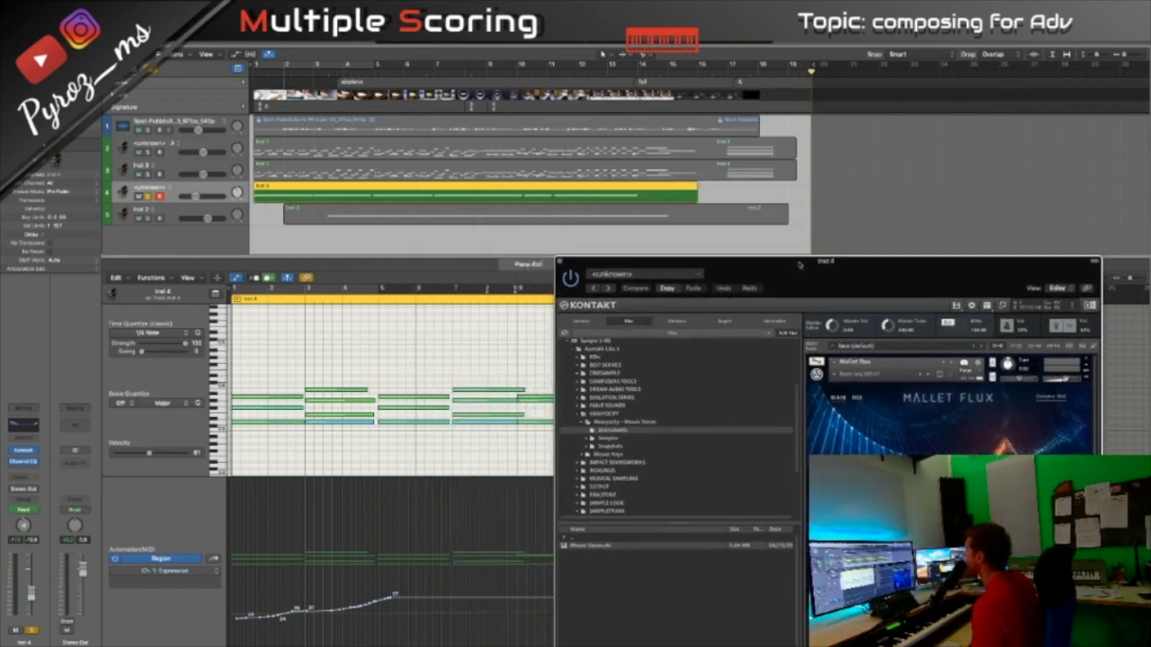
- Play the soloed fourth track while viewing its piano roll notes and the Mallet Flux main page
key("space")
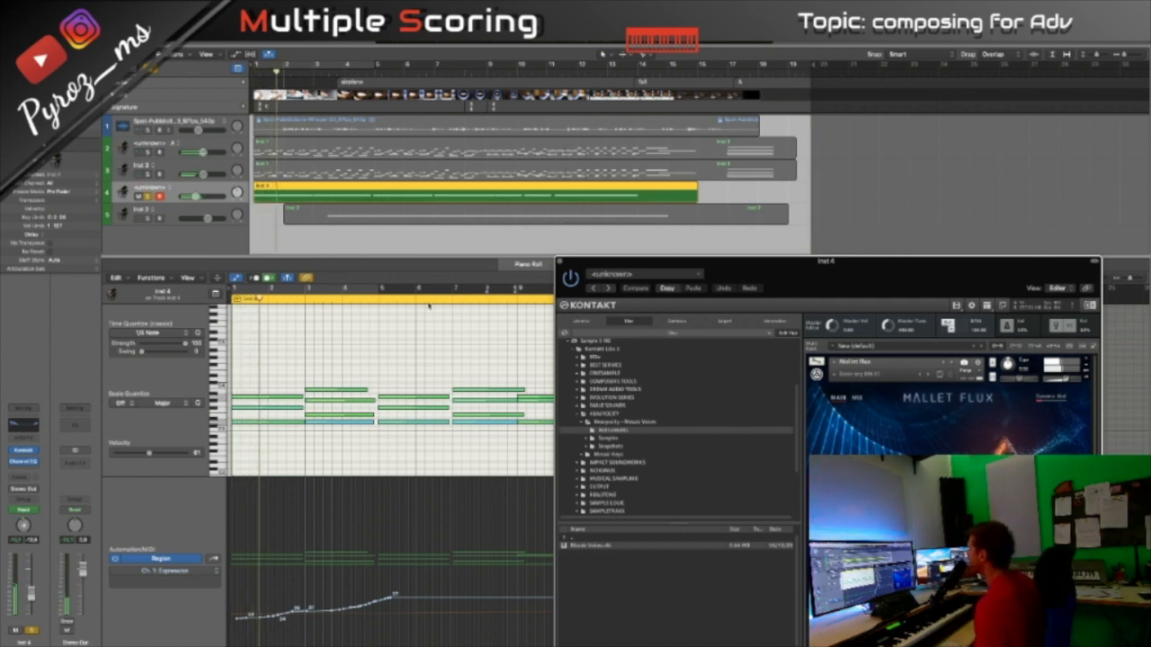
left_click_drag(809, 262, 874, 374)
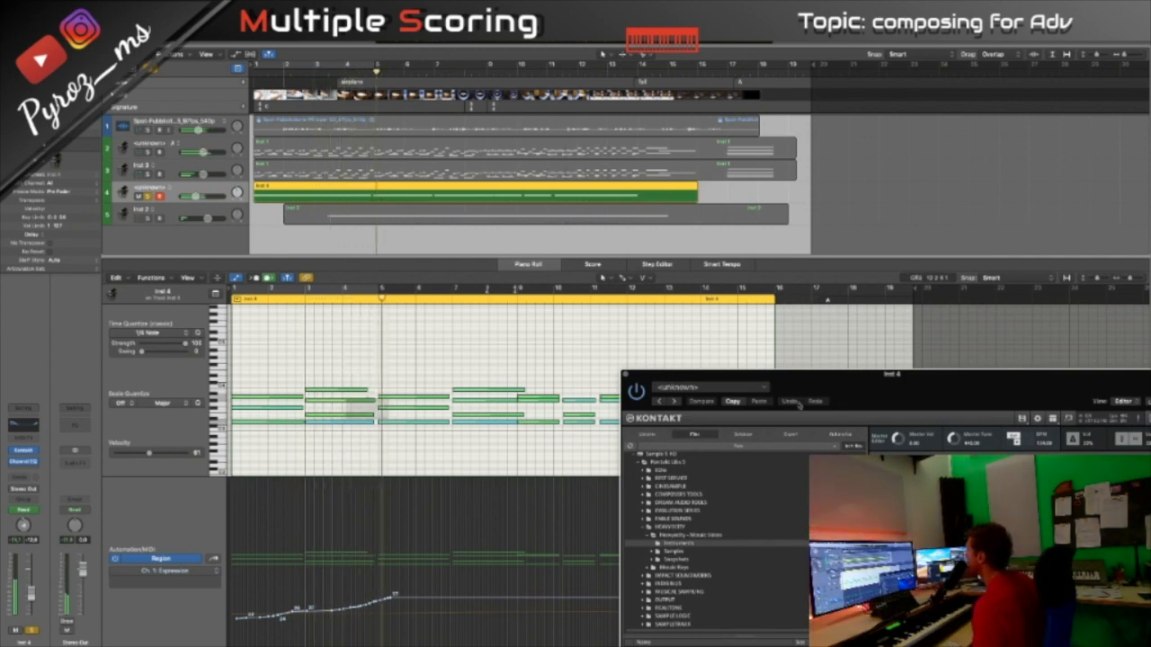
left_click_drag(836, 382, 317, 127)
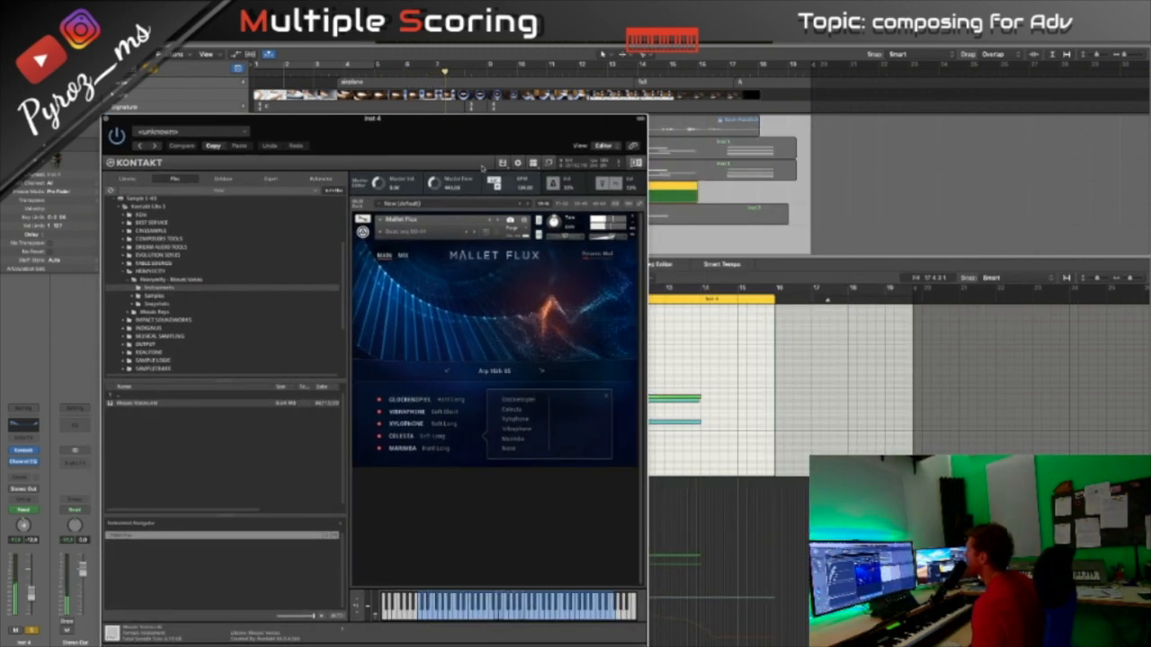
left_click_drag(496, 118, 827, 160)
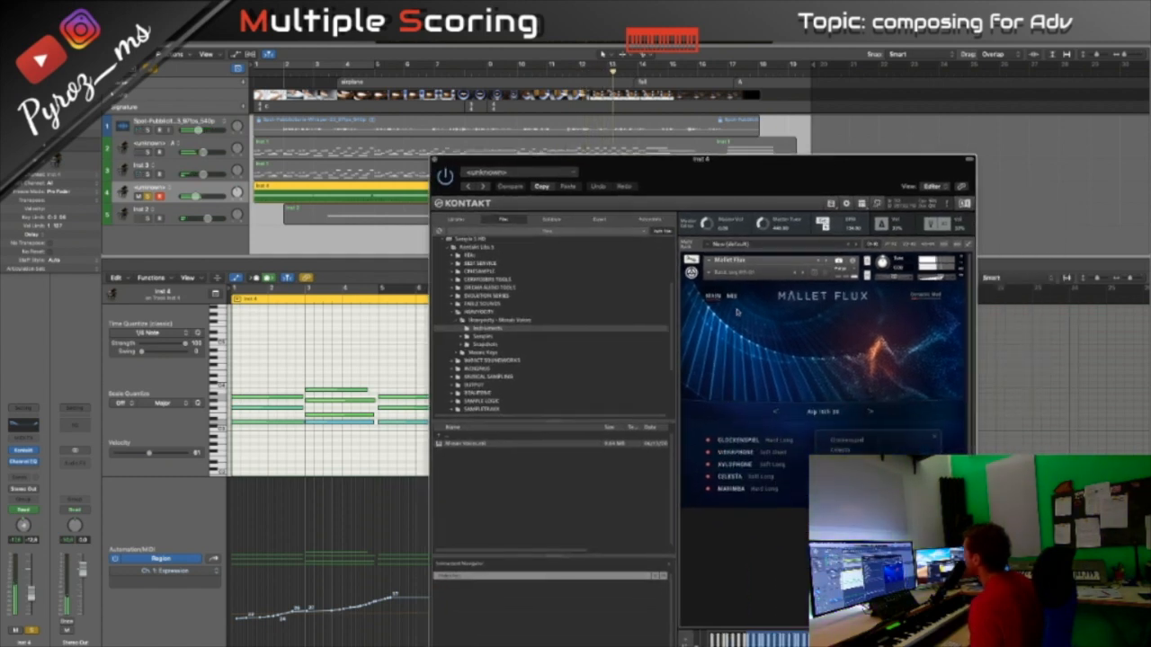
- Show the Send FX on Mallet Flux's mix page and play the fourth track from the beginning
left_click(729, 296)
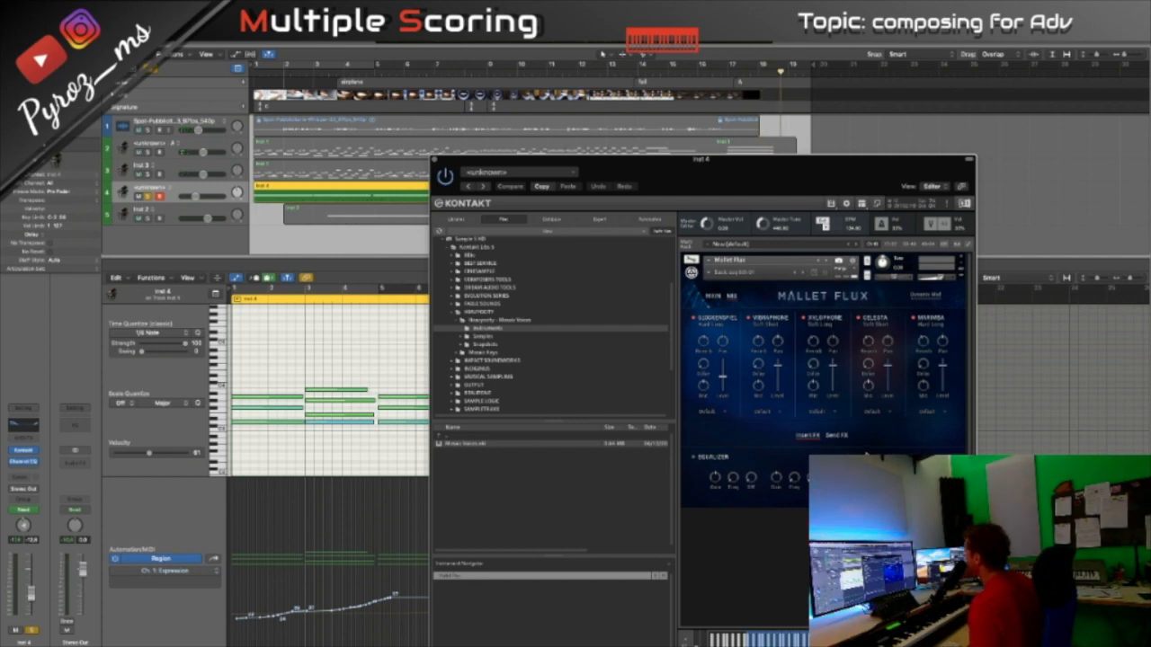
left_click(837, 436)
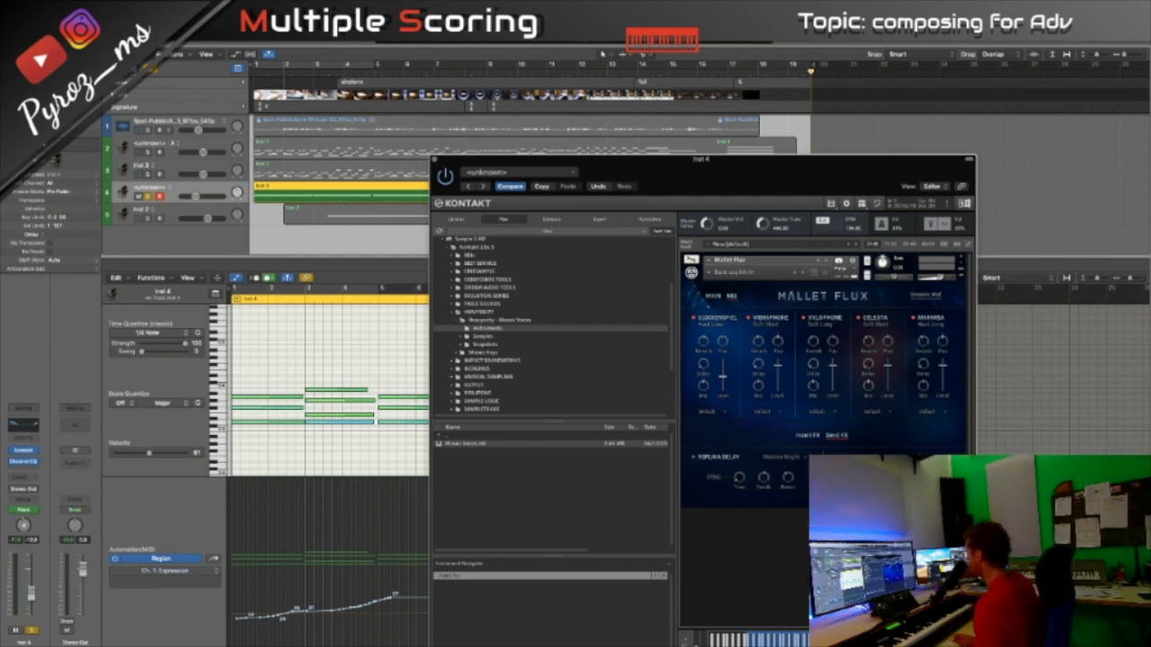
key("Return")
key("space")
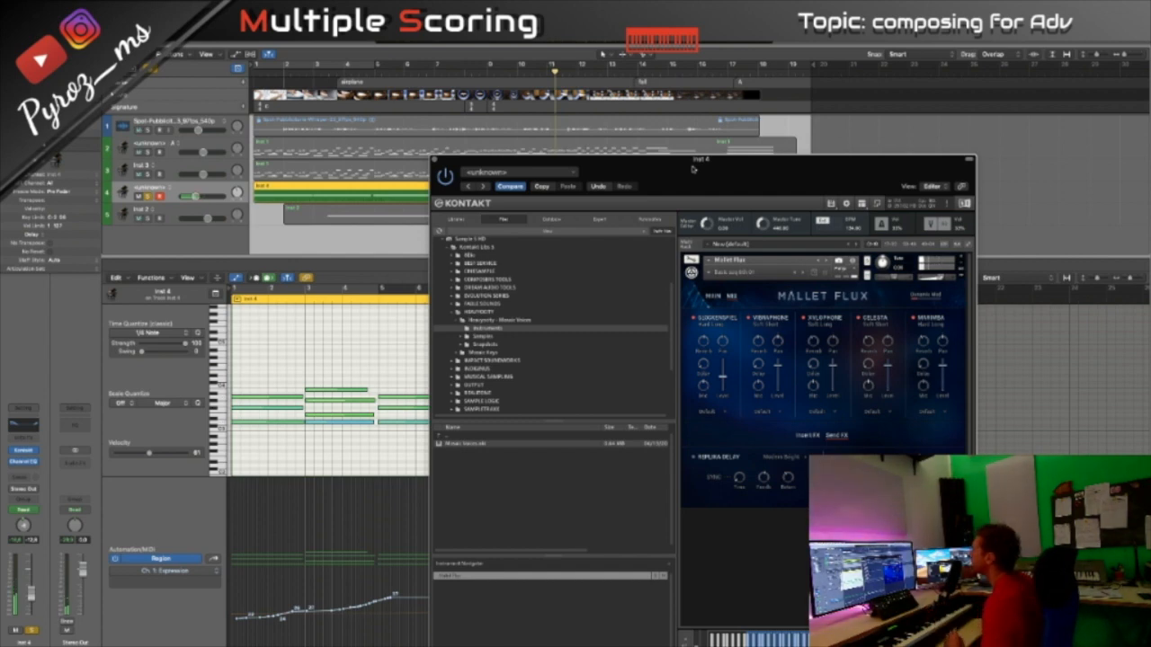
left_click_drag(692, 168, 0, 226)
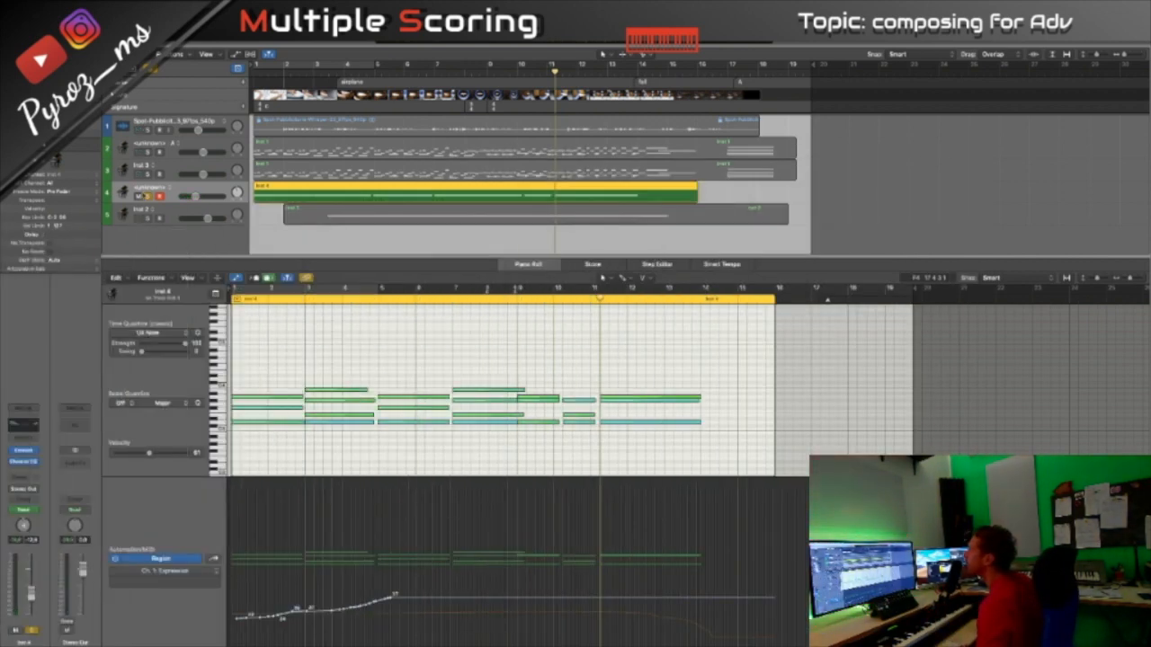
- Switch the solo from the fourth track to the fifth, select the fifth track and play it from the beginning
left_click(148, 197)
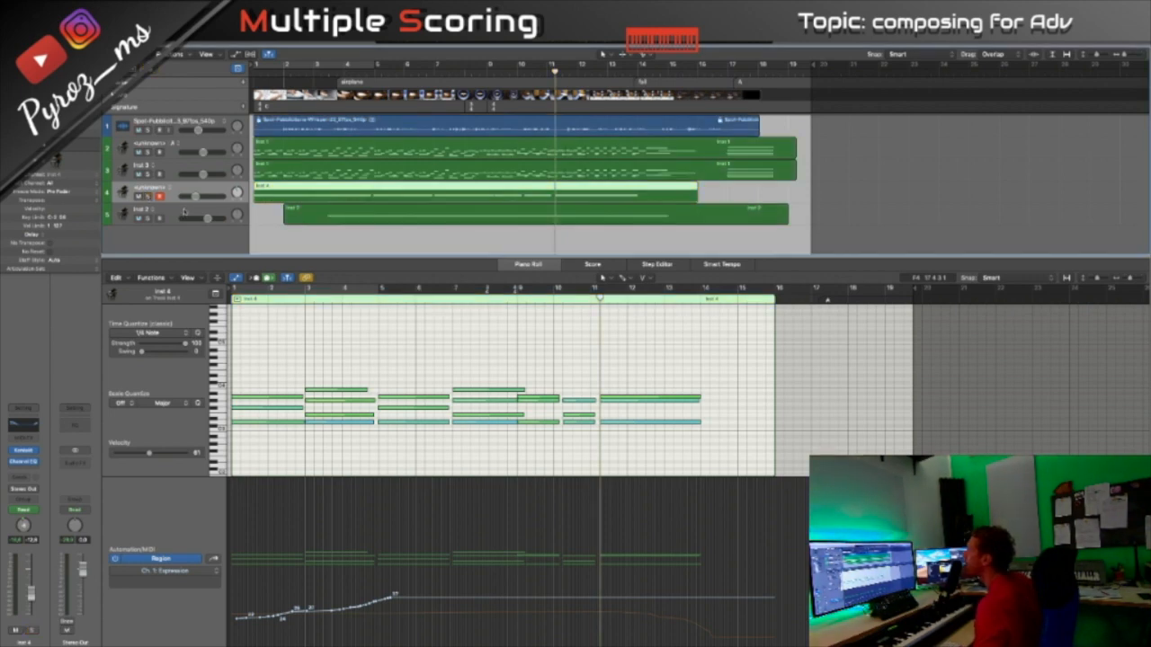
left_click(184, 212)
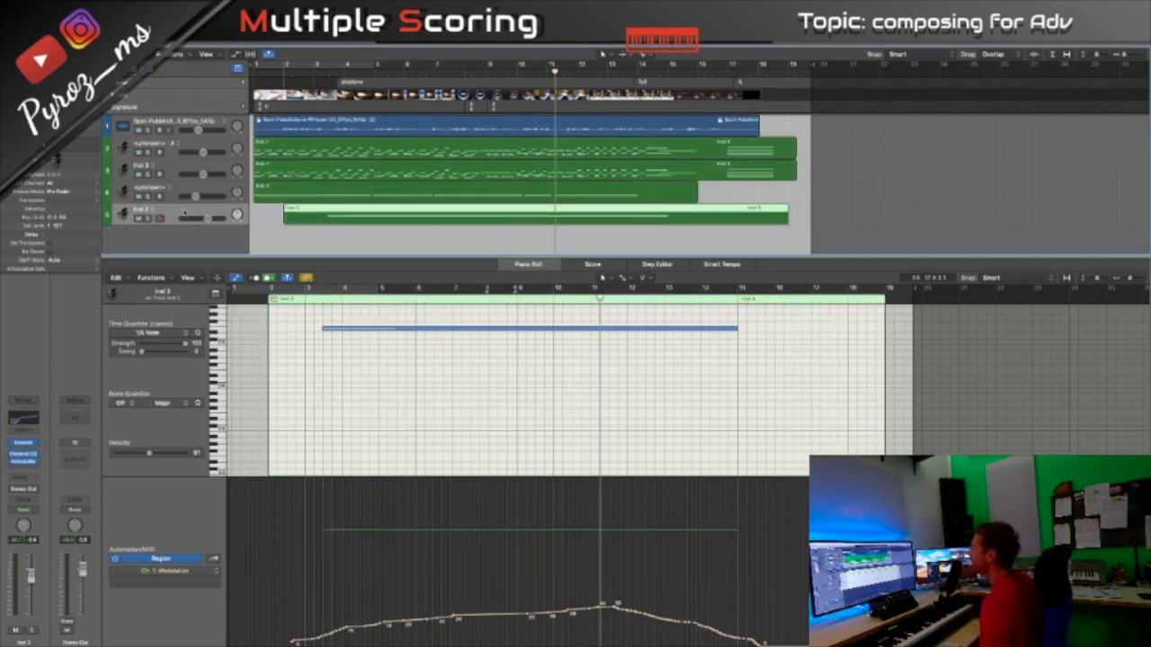
left_click(148, 218)
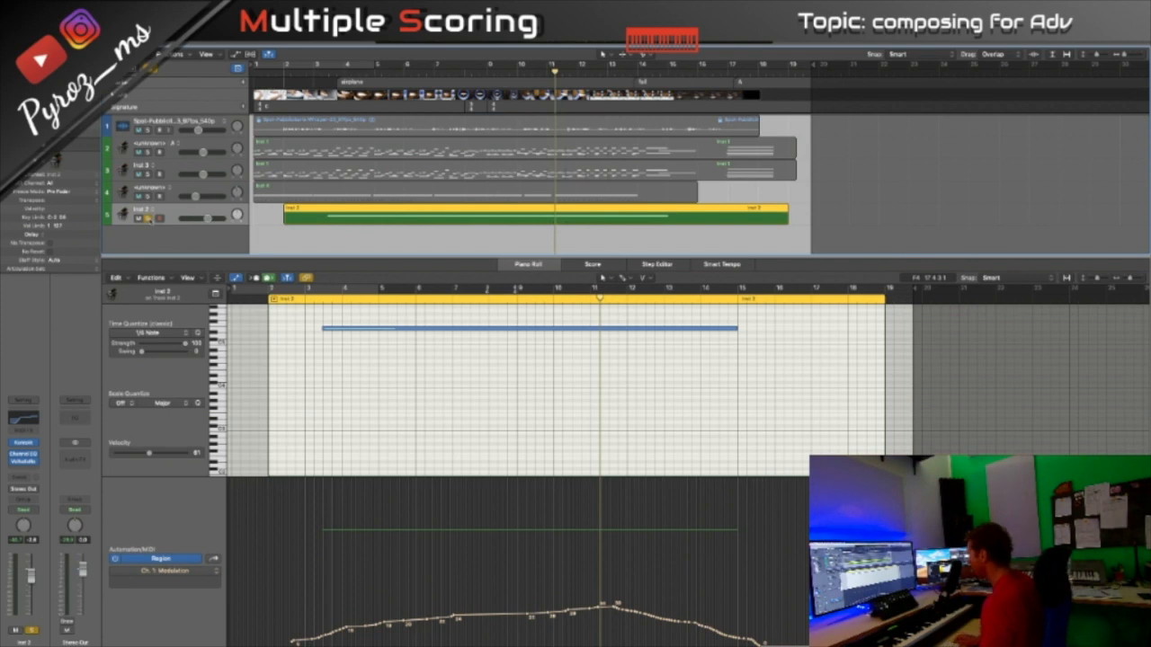
key("space")
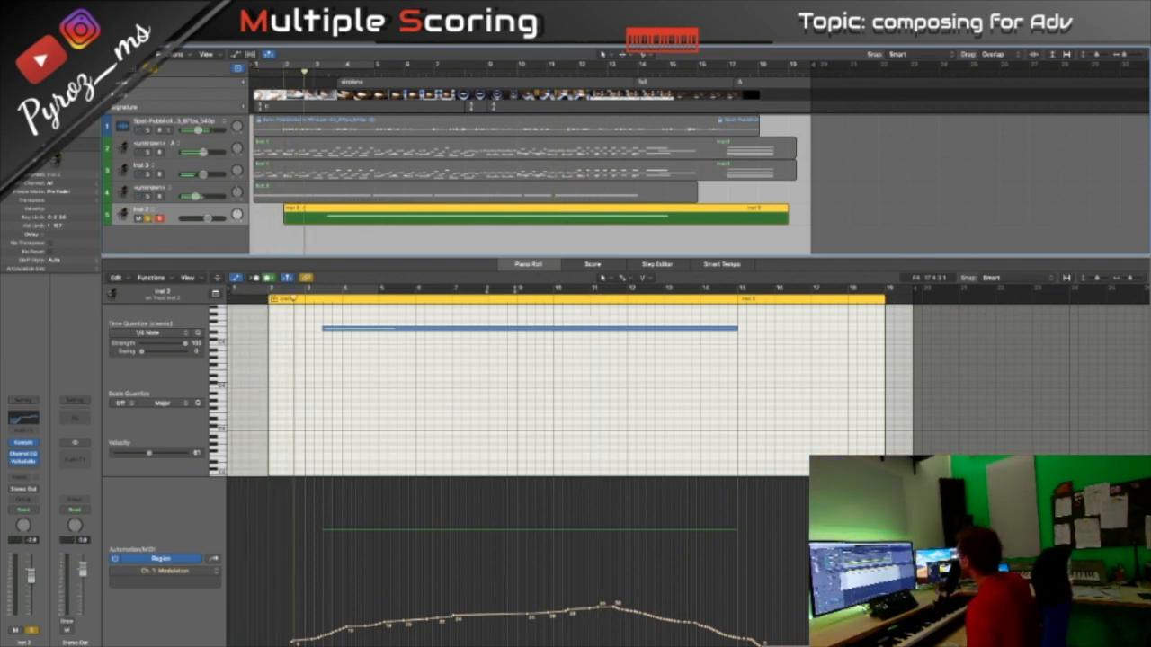
- Bring the fifth track's Spitfire Chamber Strings instrument into view, move it away again and turn off the track's solo
left_click_drag(1150, 346, 729, 169)
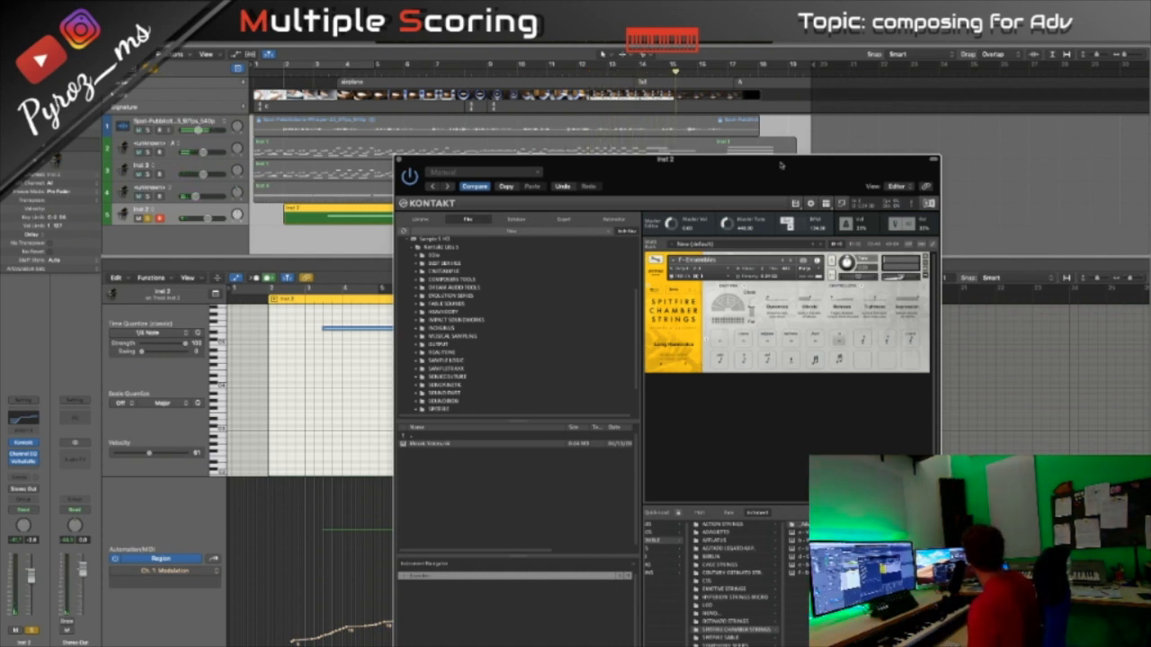
left_click_drag(782, 166, 1150, 174)
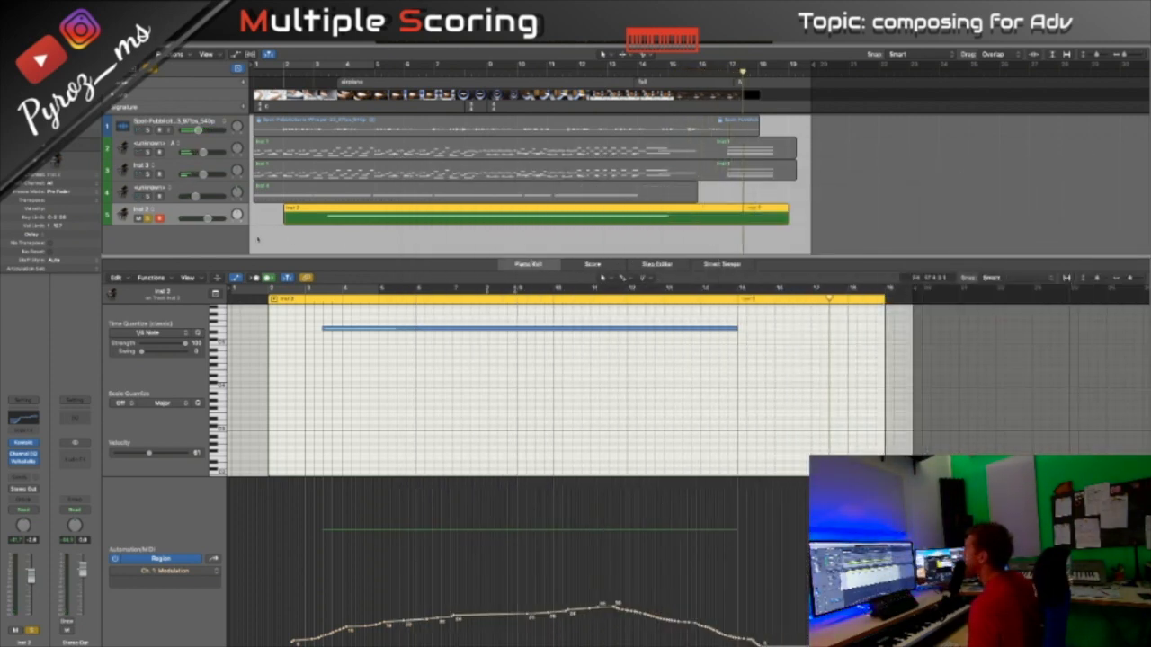
left_click(150, 219)
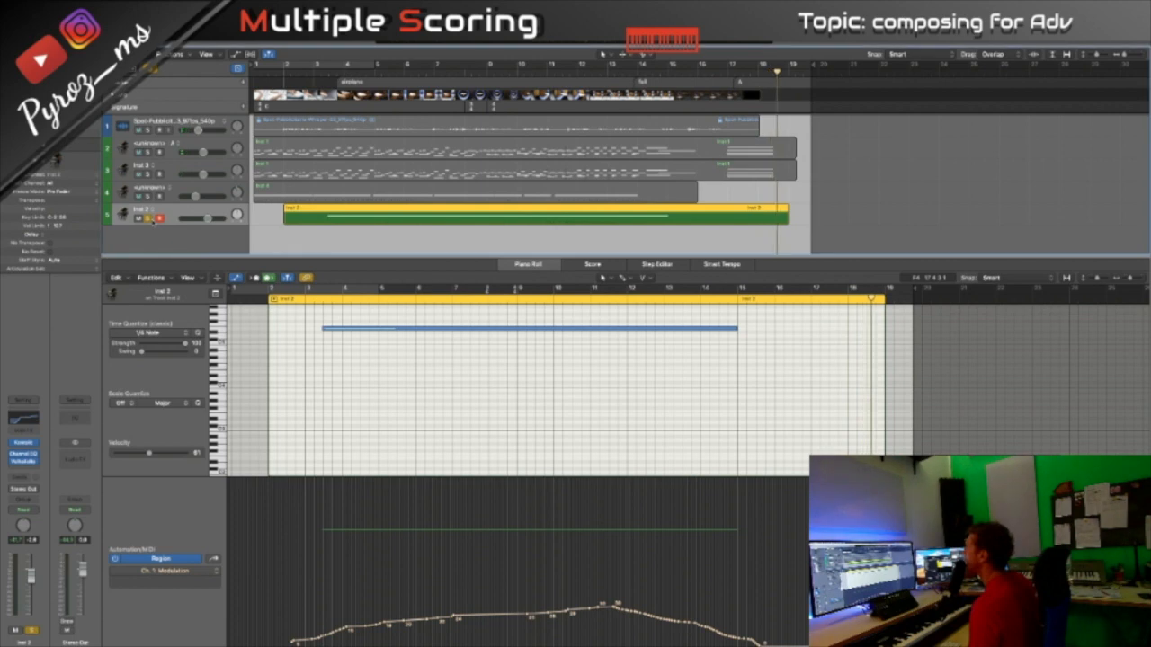
left_click(150, 219)
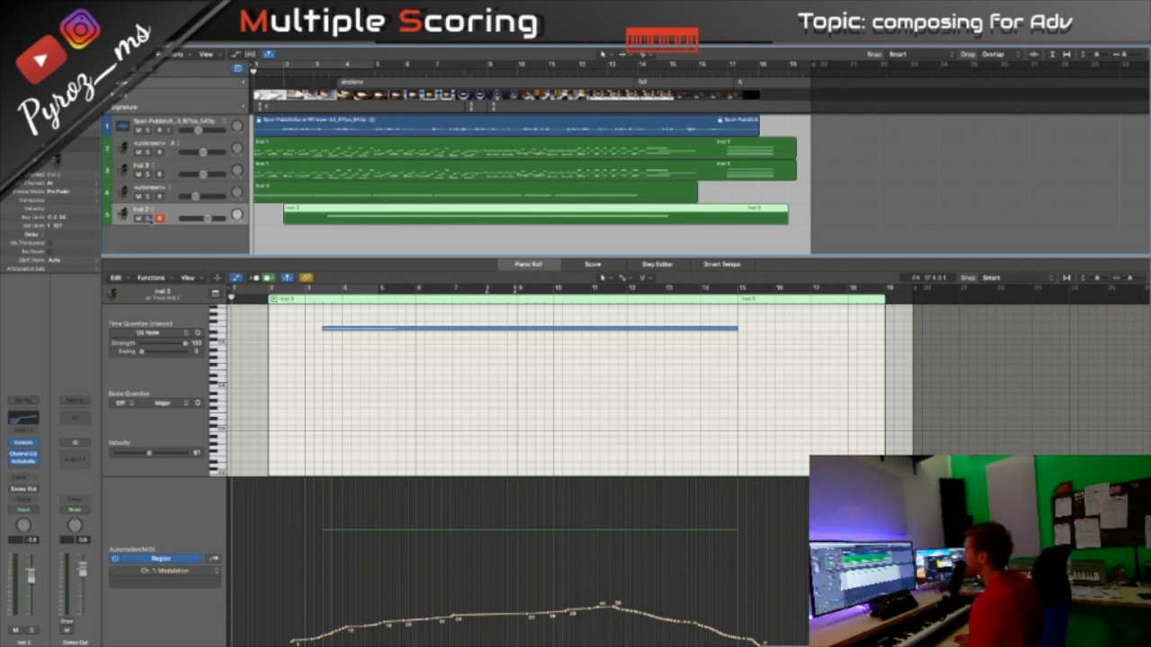
- Play the full arrangement without solo, return to the beginning and start playback again
key("space")
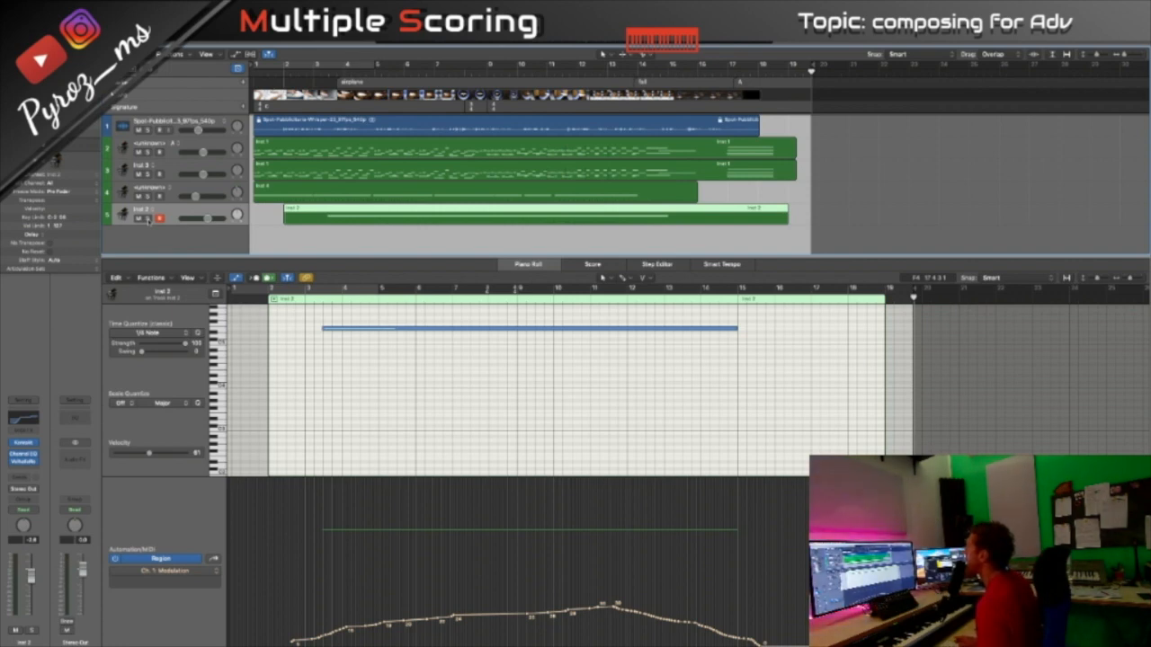
key("Return")
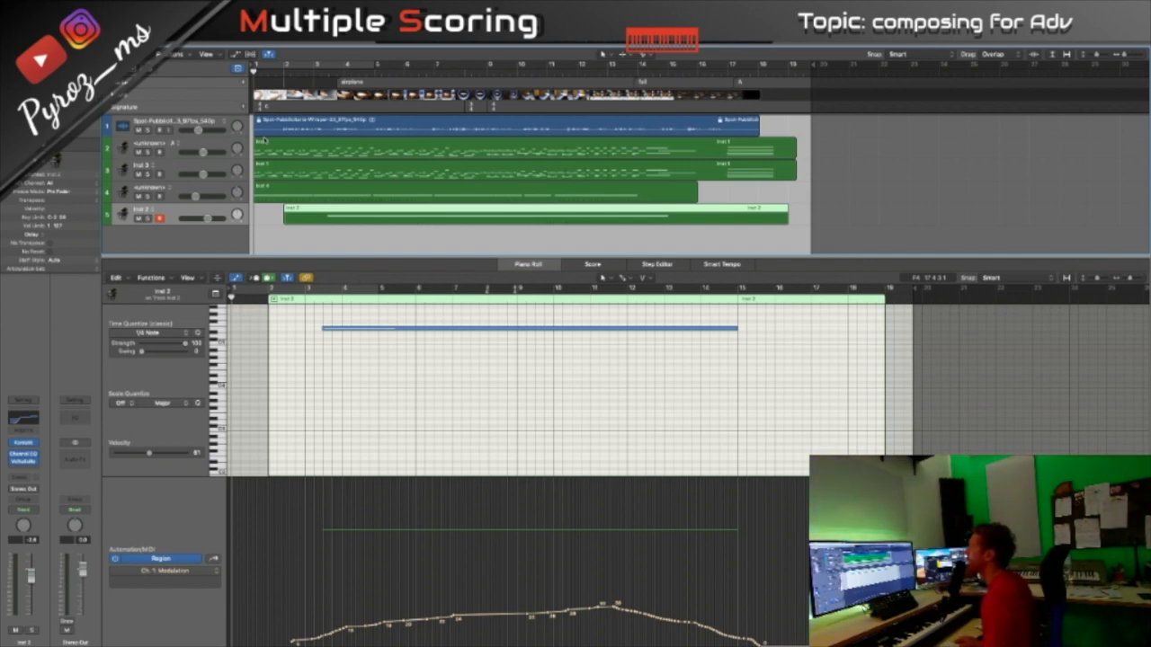
key("space")
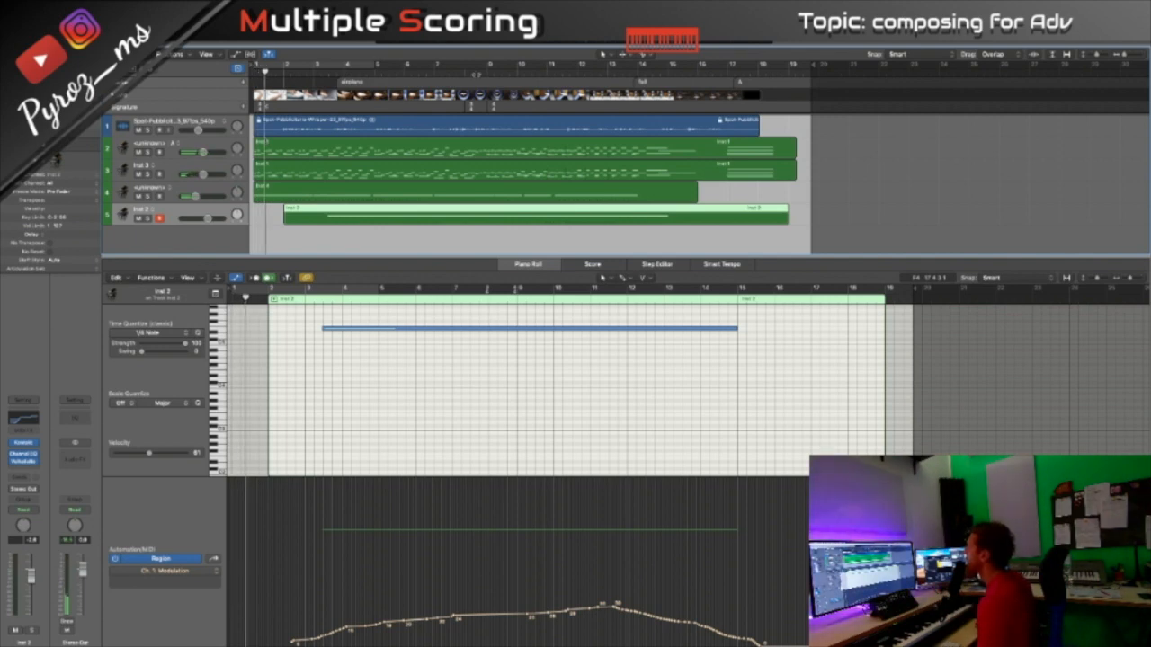
- Play the full arrangement from around bars 8 and 9, rewind a few bars and return the playhead to the beginning
left_click(478, 72)
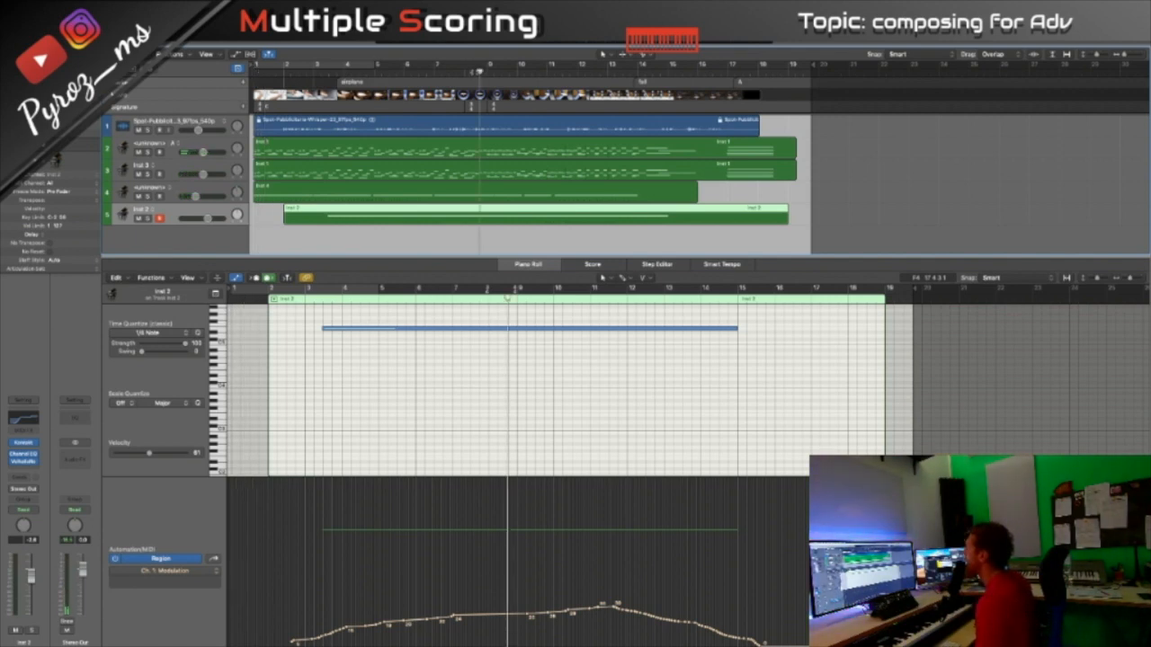
left_click(509, 72)
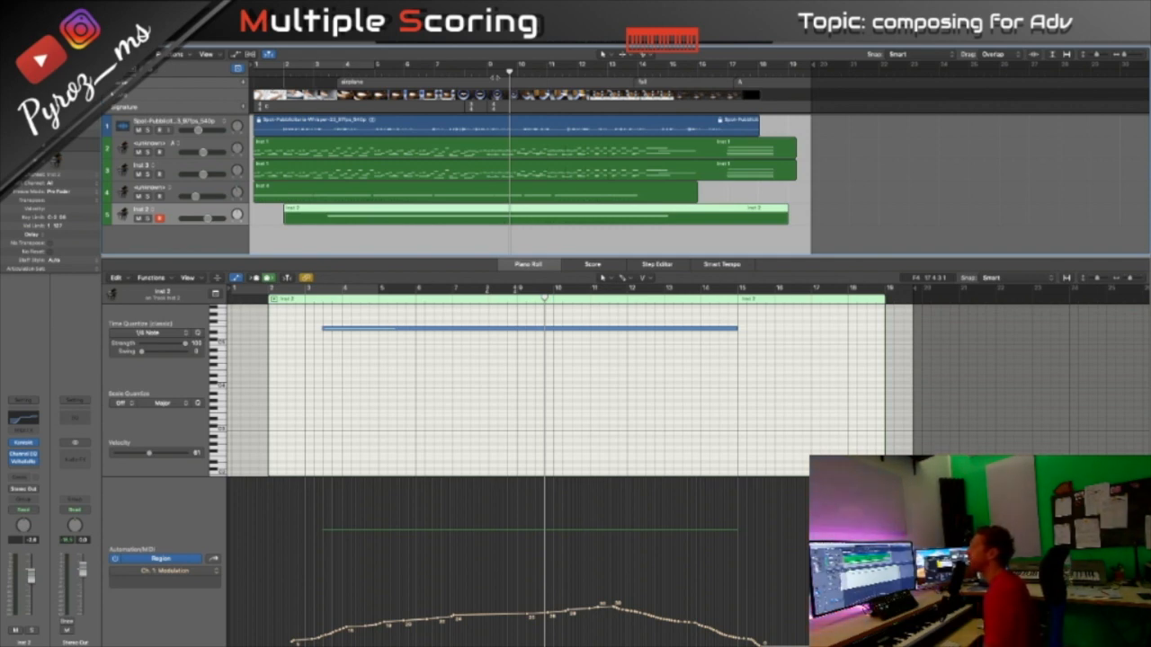
key("space")
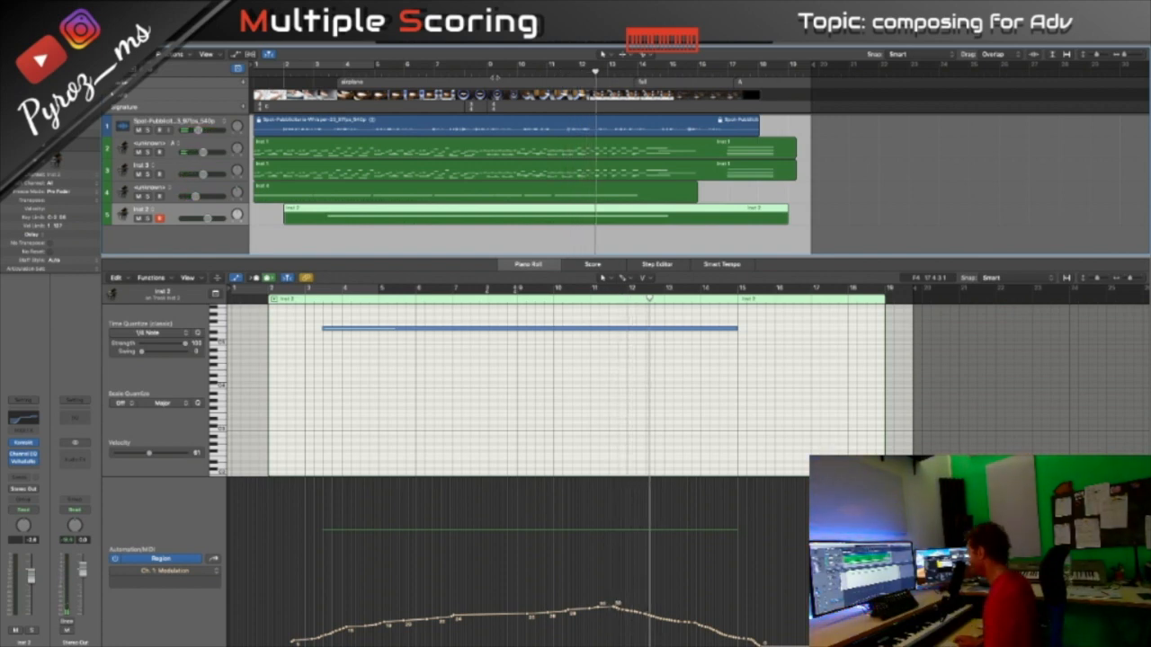
key("comma")
key("comma")
key("comma")
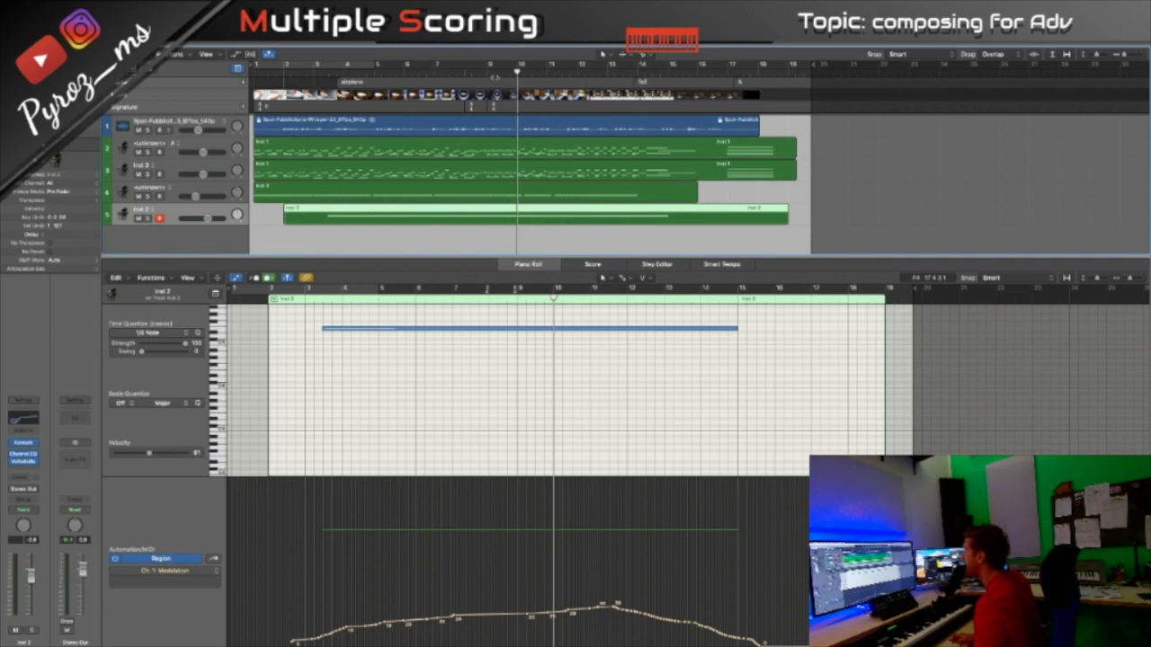
key("Return")
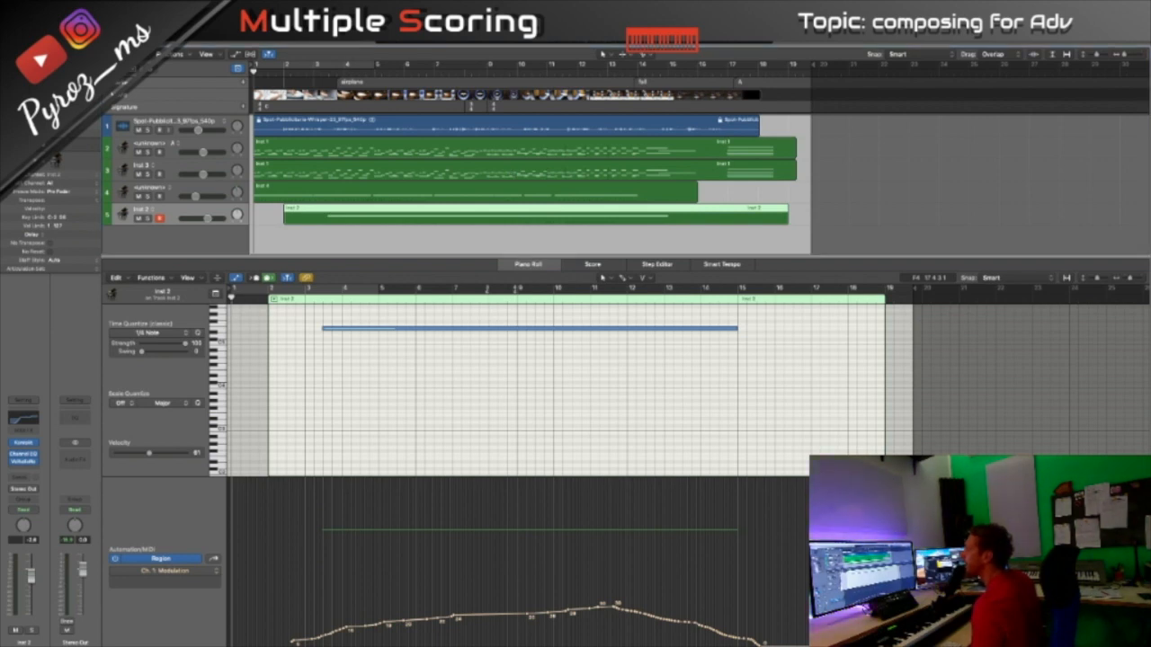
- Bring the Ólafur Arnalds felt grand piano and Mallet Flux instruments into view and show Mallet Flux's main page
left_click_drag(1150, 184, 725, 184)
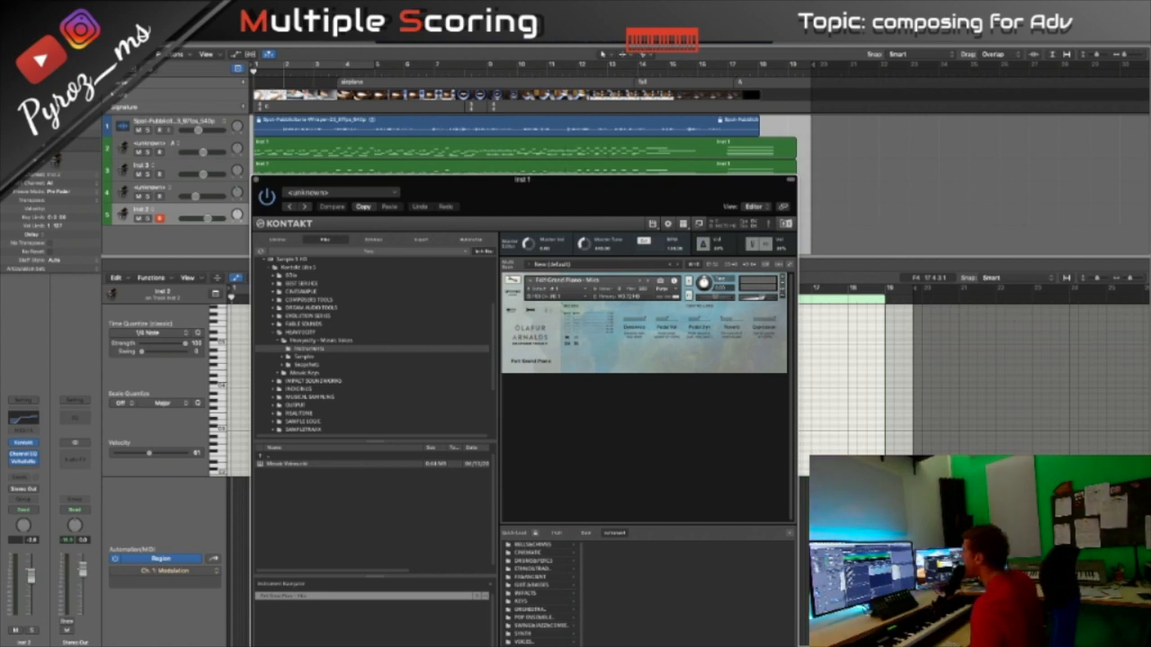
left_click_drag(0, 211, 709, 142)
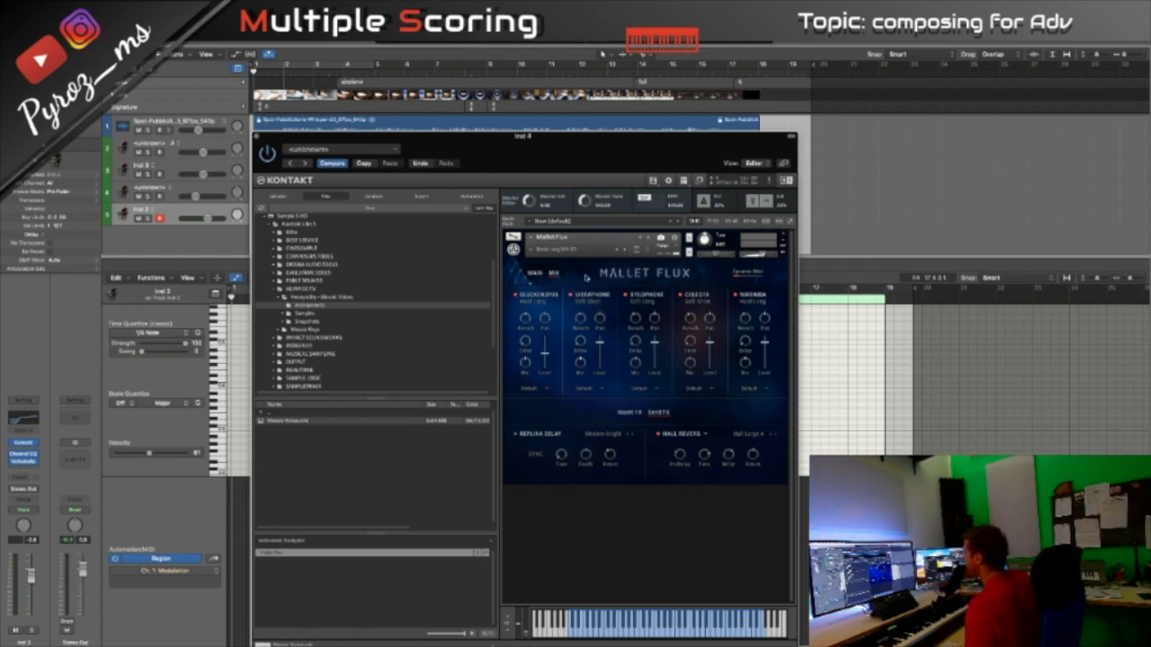
left_click(533, 272)
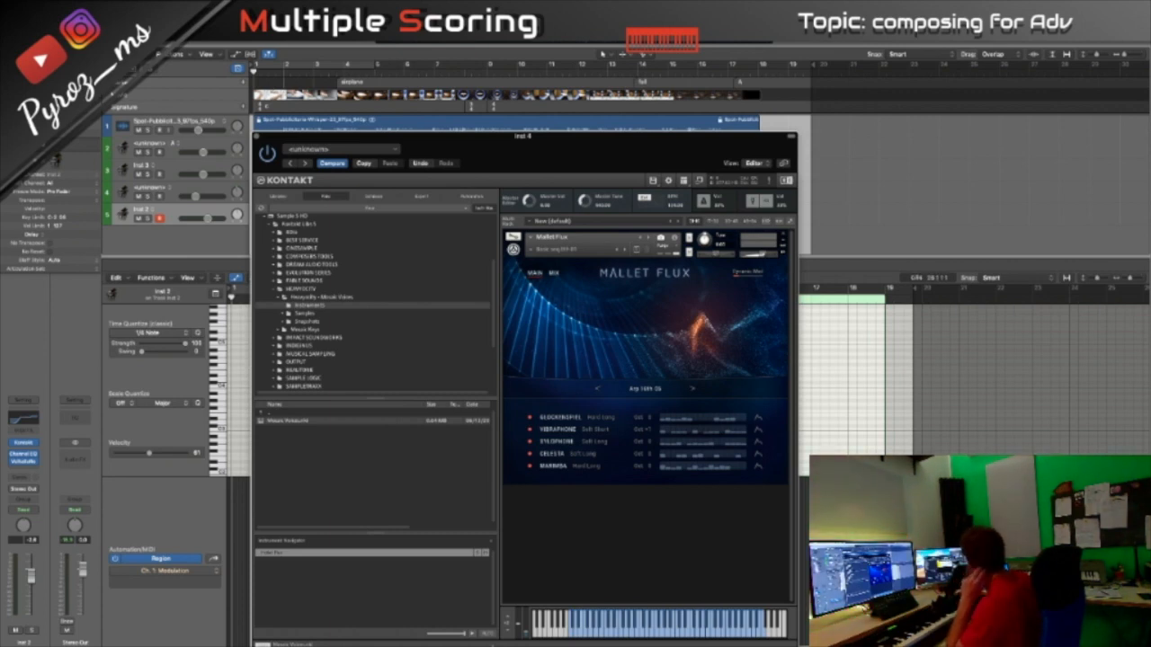
- Bring the Spitfire Chamber Strings and the third track's harp instrument into view as well
left_click_drag(1150, 199, 513, 151)
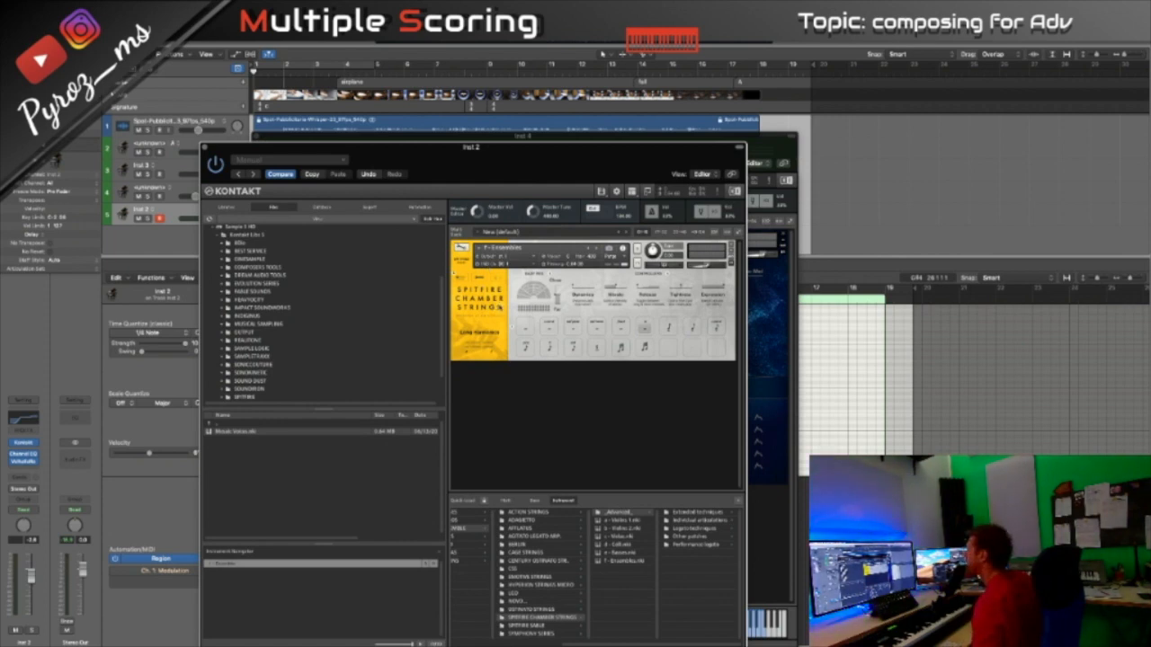
left_click(205, 147)
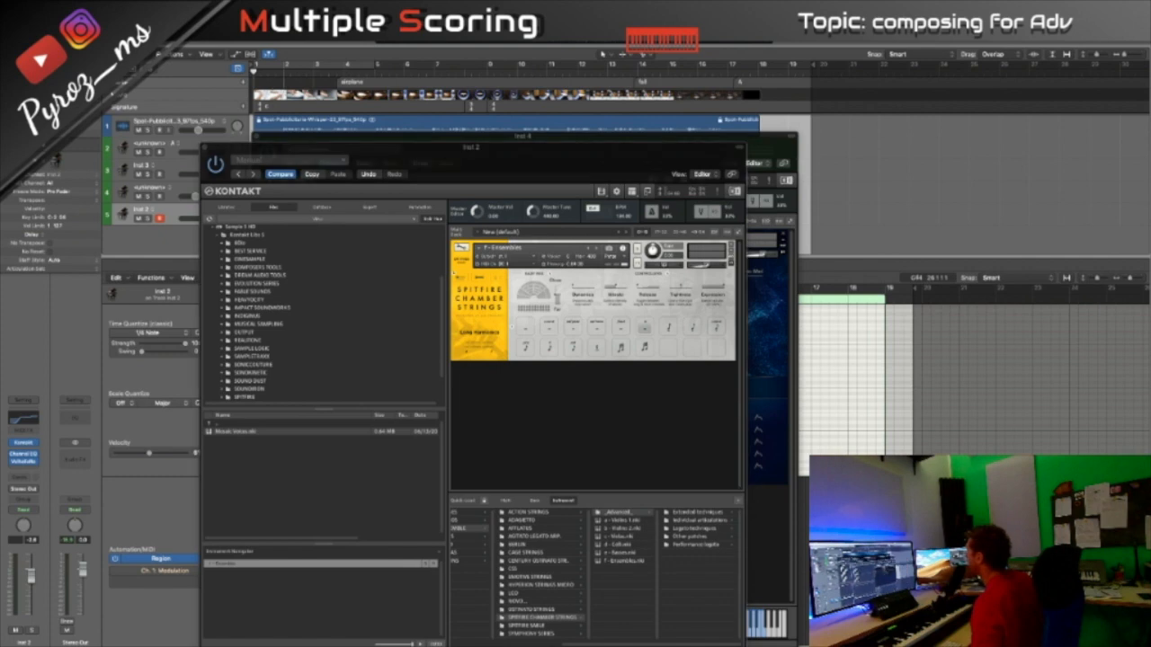
left_click_drag(1150, 215, 476, 171)
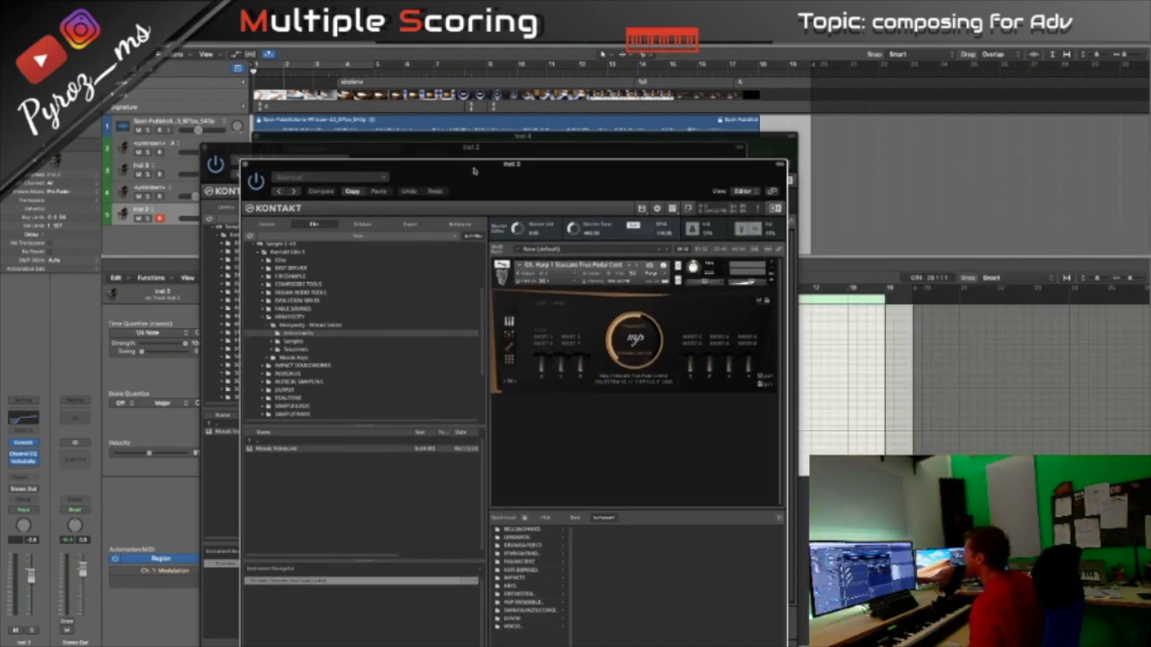
- Move the harp, chamber strings, Mallet Flux and piano instrument windows out of view to uncover the arrangement
left_click_drag(472, 170, 1150, 180)
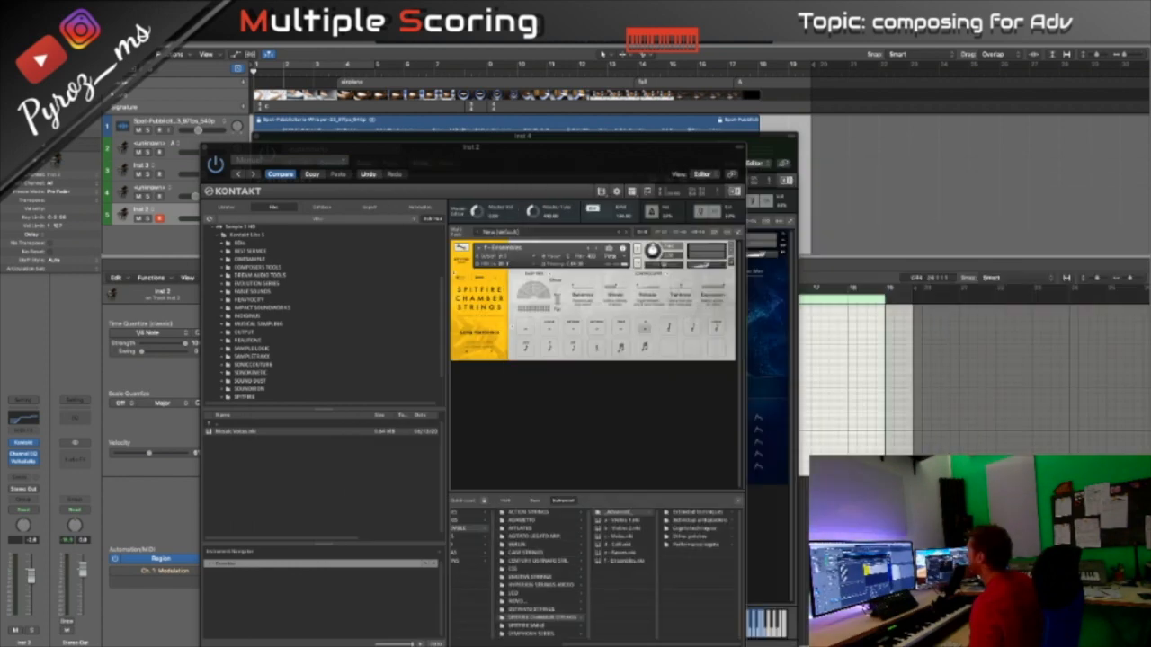
left_click_drag(673, 161, 0, 215)
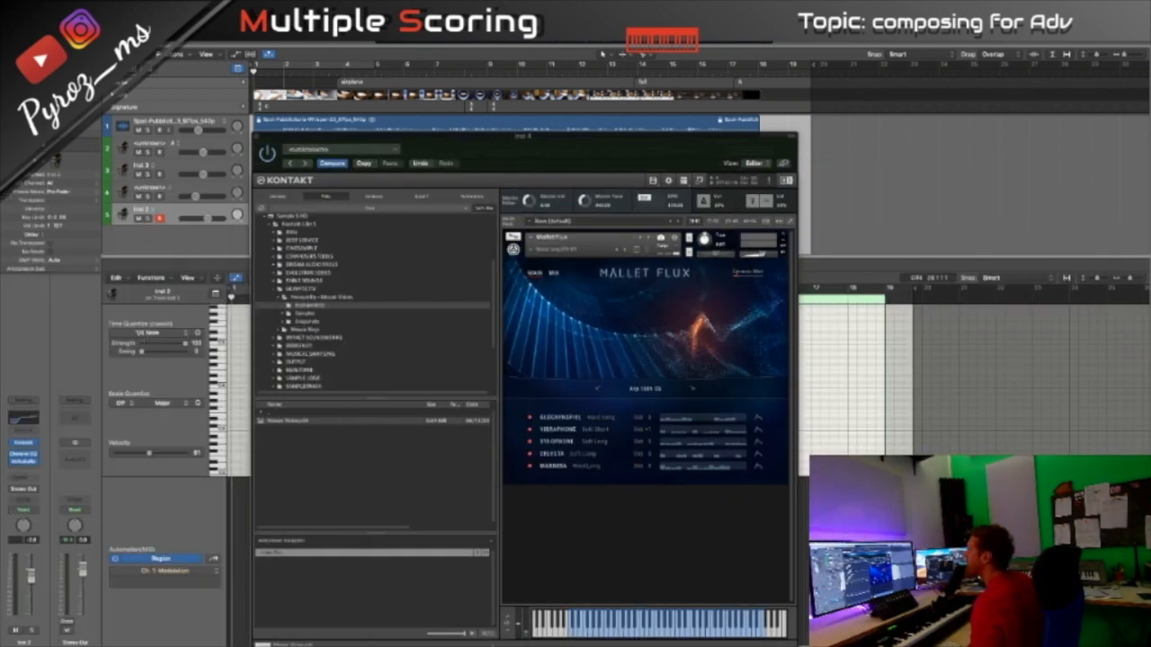
left_click_drag(492, 143, 0, 191)
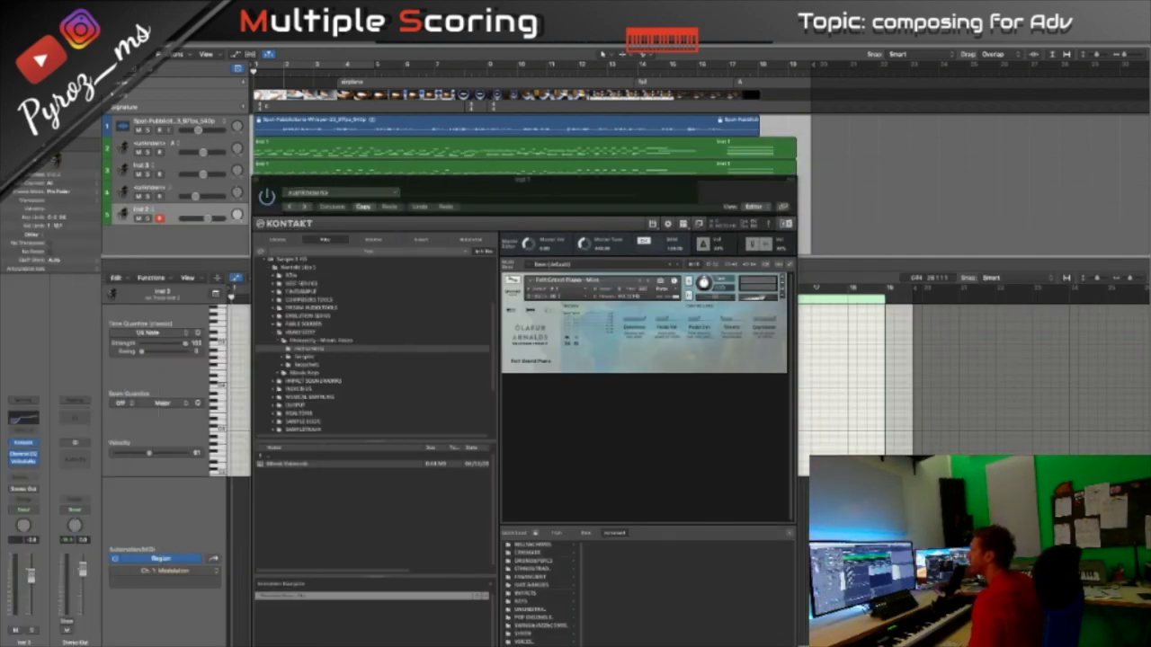
left_click_drag(516, 181, 1150, 188)
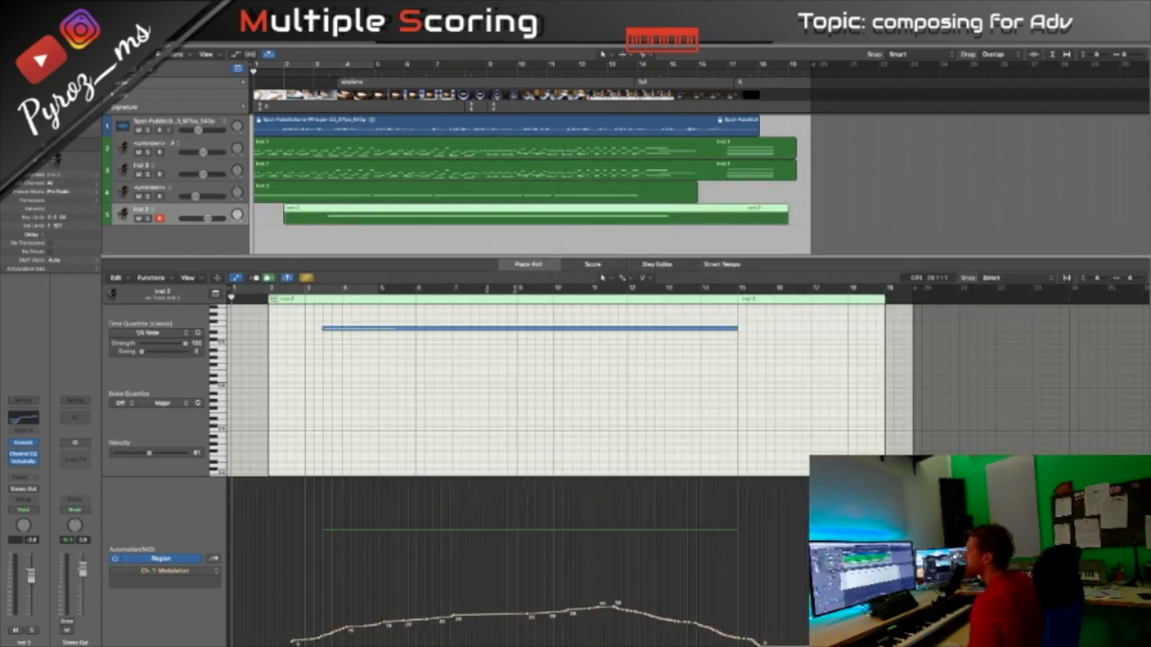
- Open the fifth track's ValhallaRoom reverb, move it aside, select the second track and open its ValhallaShimmer reverb
left_click(25, 461)
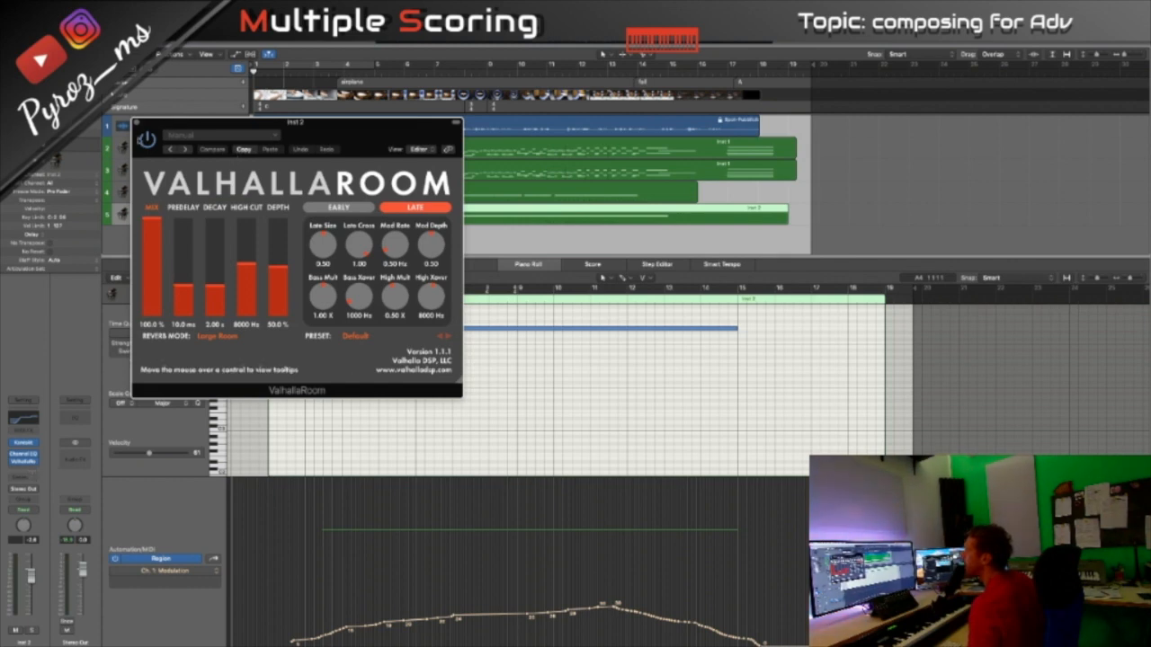
left_click_drag(193, 123, 340, 202)
left_click(198, 144)
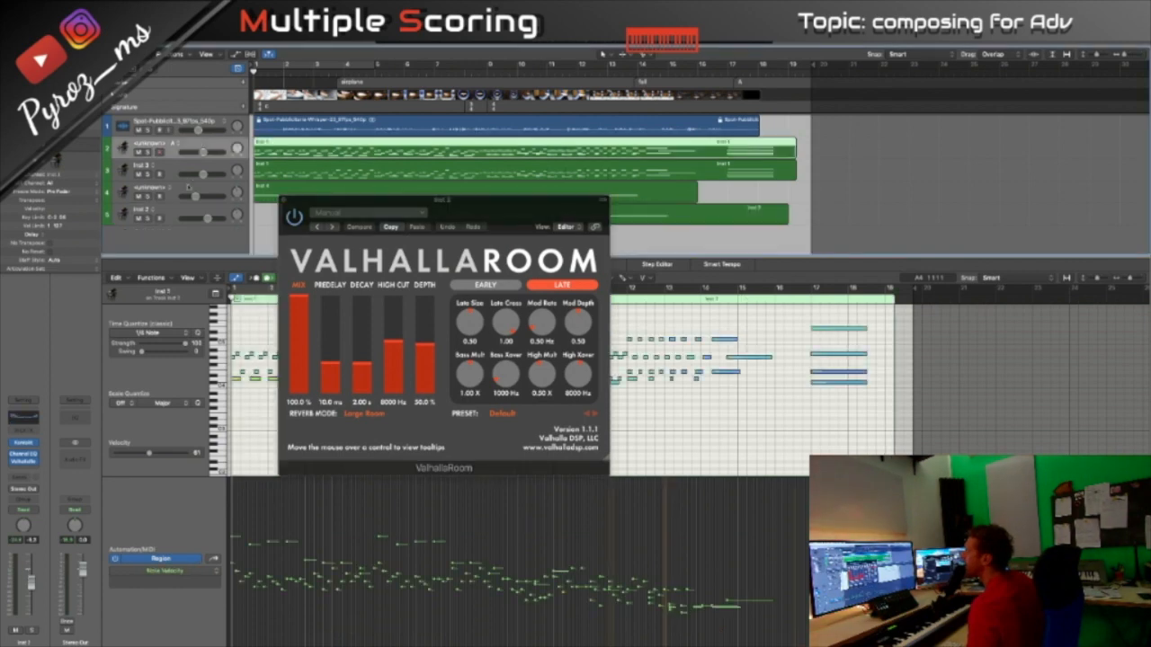
left_click(24, 462)
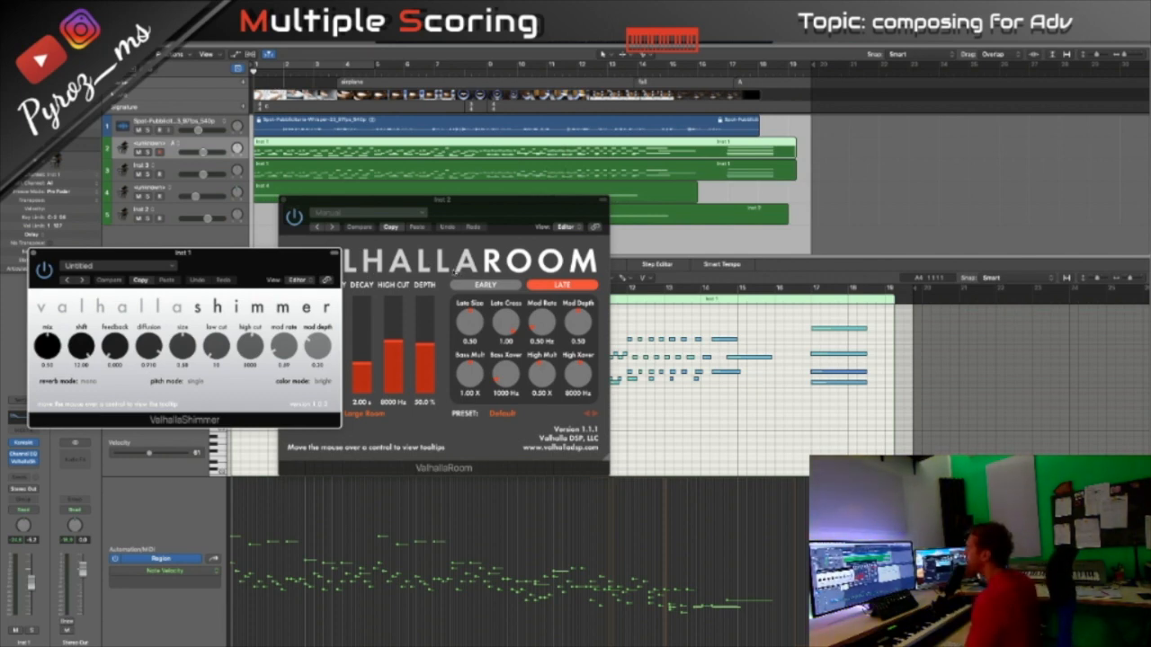
- Browse ValhallaRoom's preset list through the Cathedrals category and close it without choosing a preset
left_click_drag(509, 205, 565, 159)
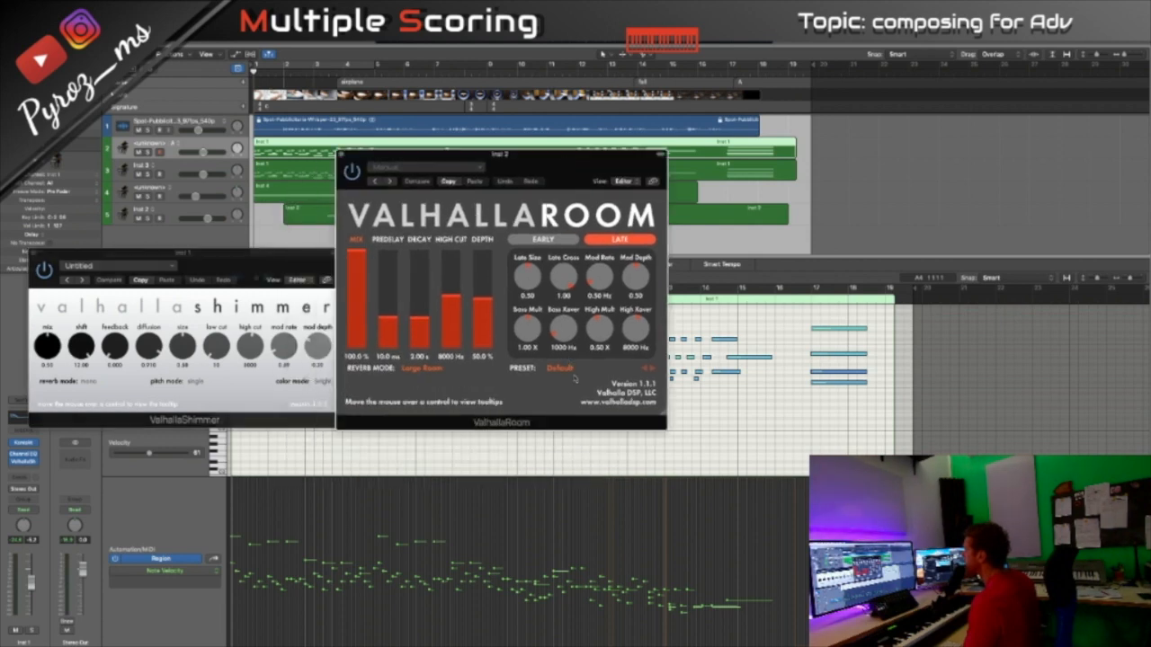
left_click(560, 368)
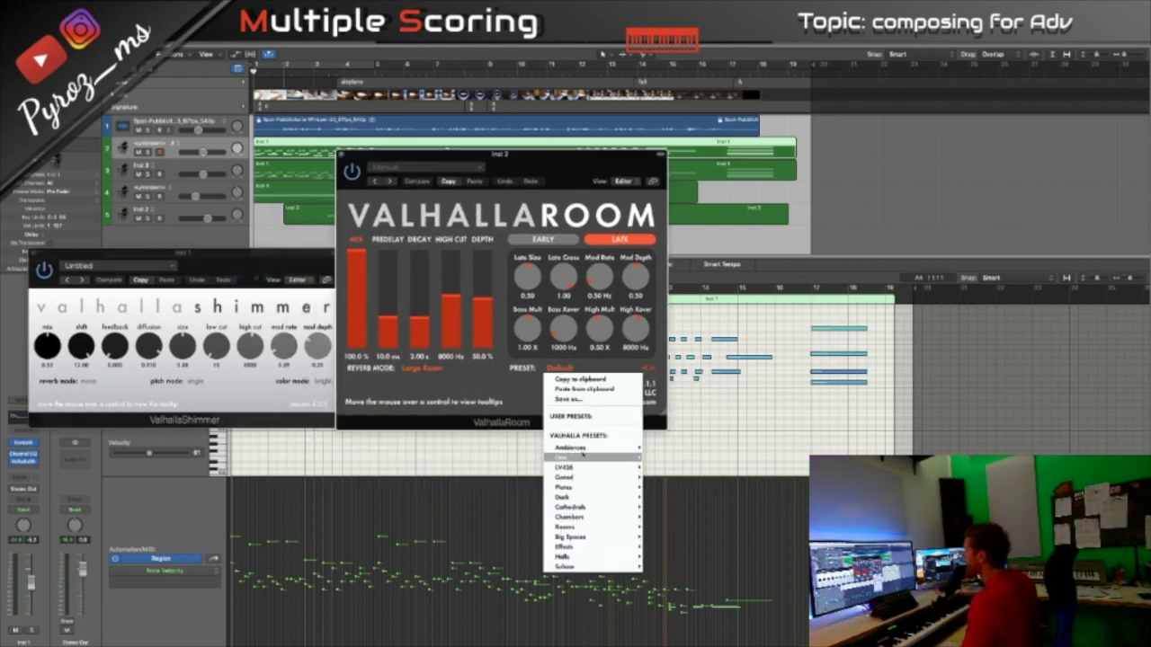
mouse_move(584, 508)
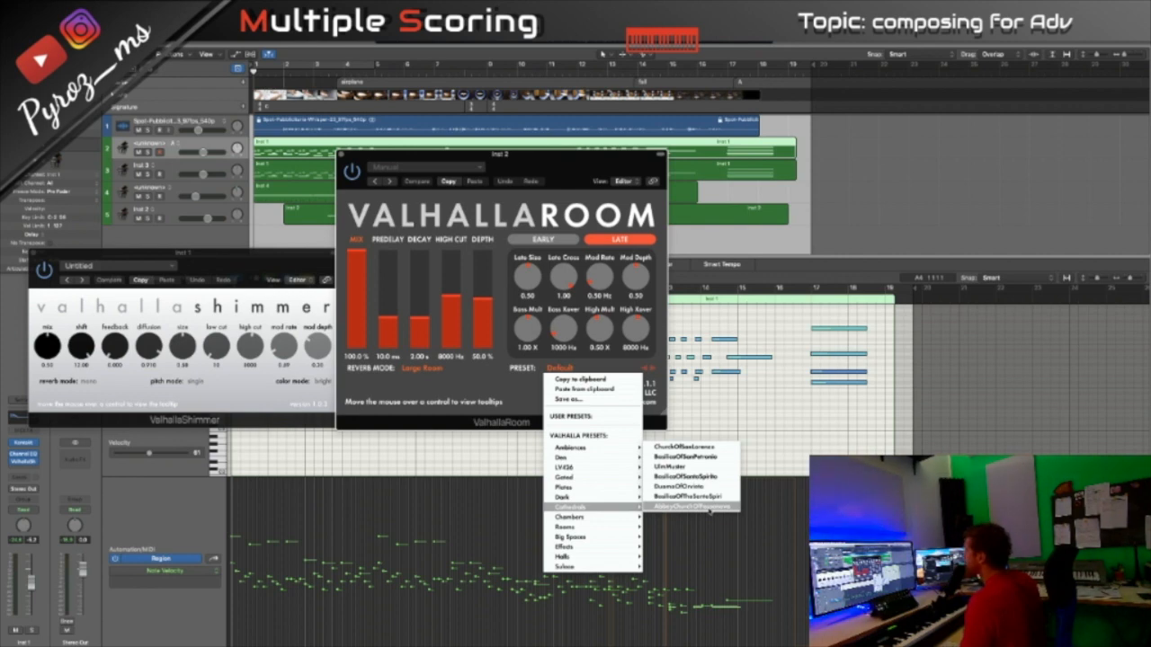
left_click(525, 382)
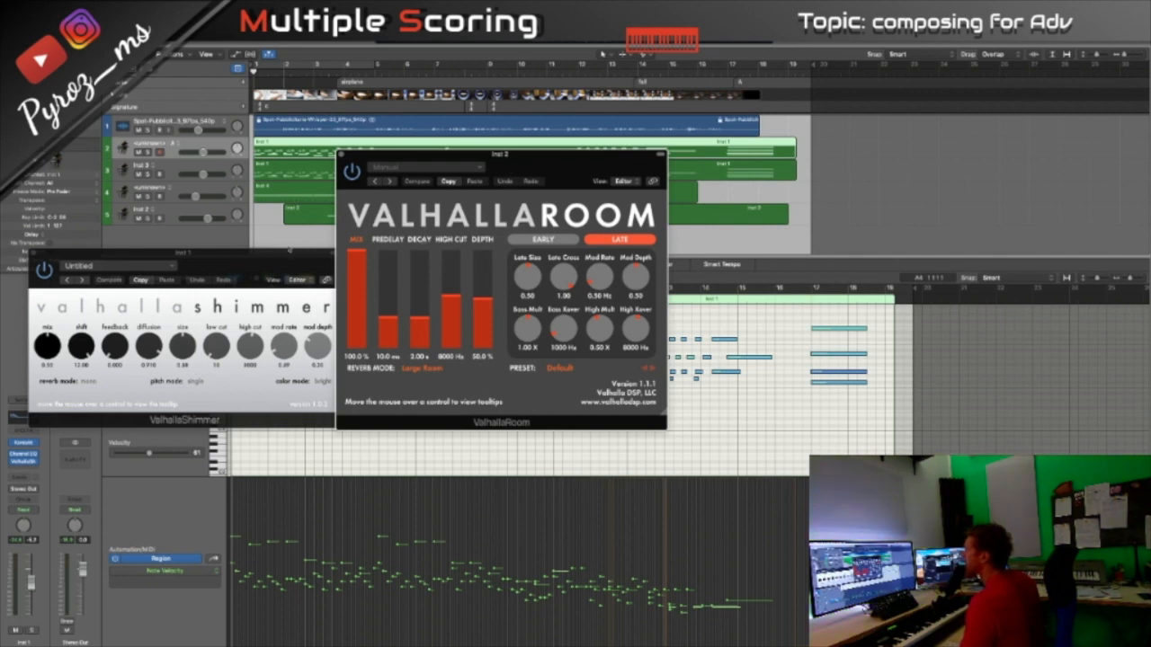
- Load the BigReverse factory preset in the second track's ValhallaShimmer and close both reverb plug-ins
left_click_drag(281, 258, 314, 238)
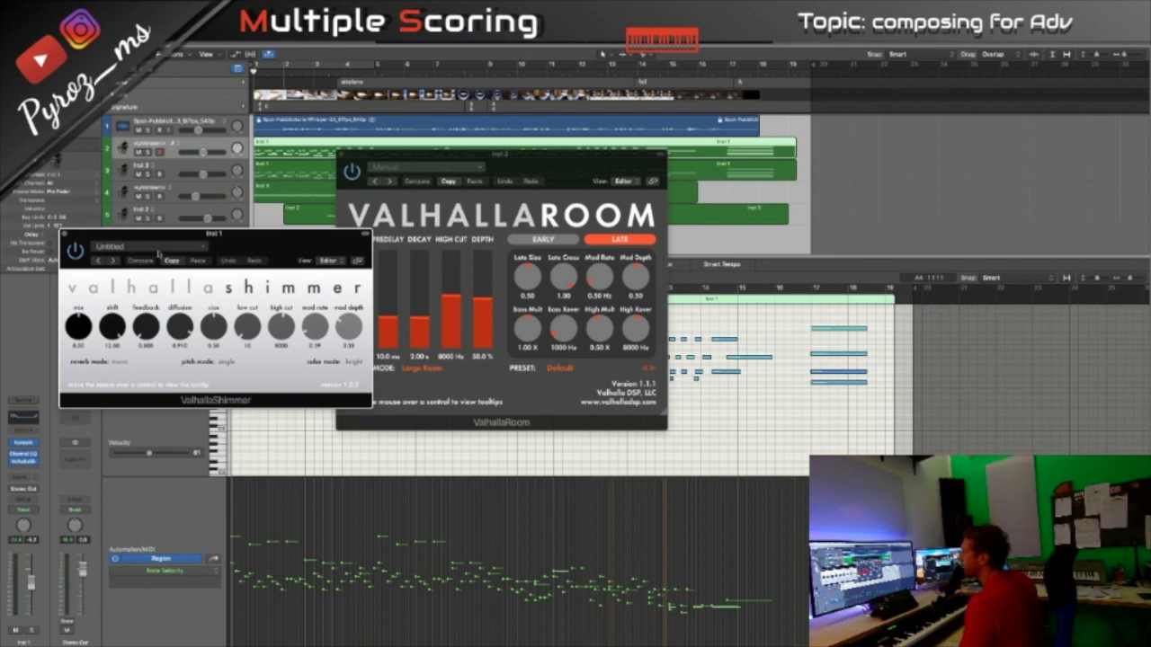
left_click(153, 246)
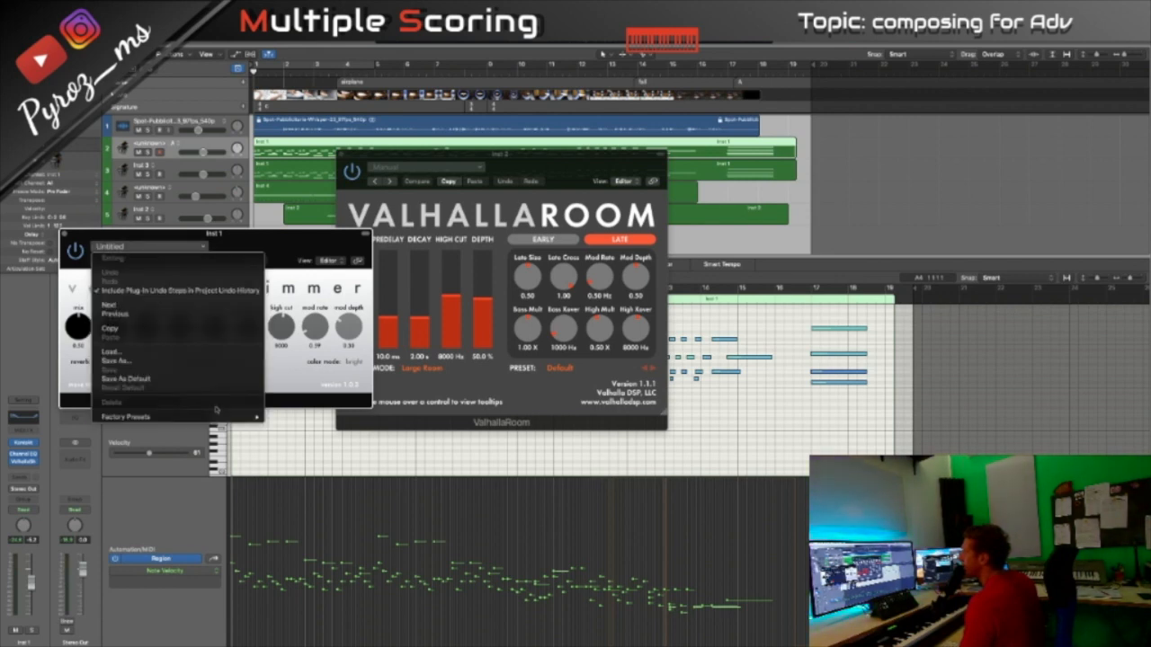
mouse_move(214, 416)
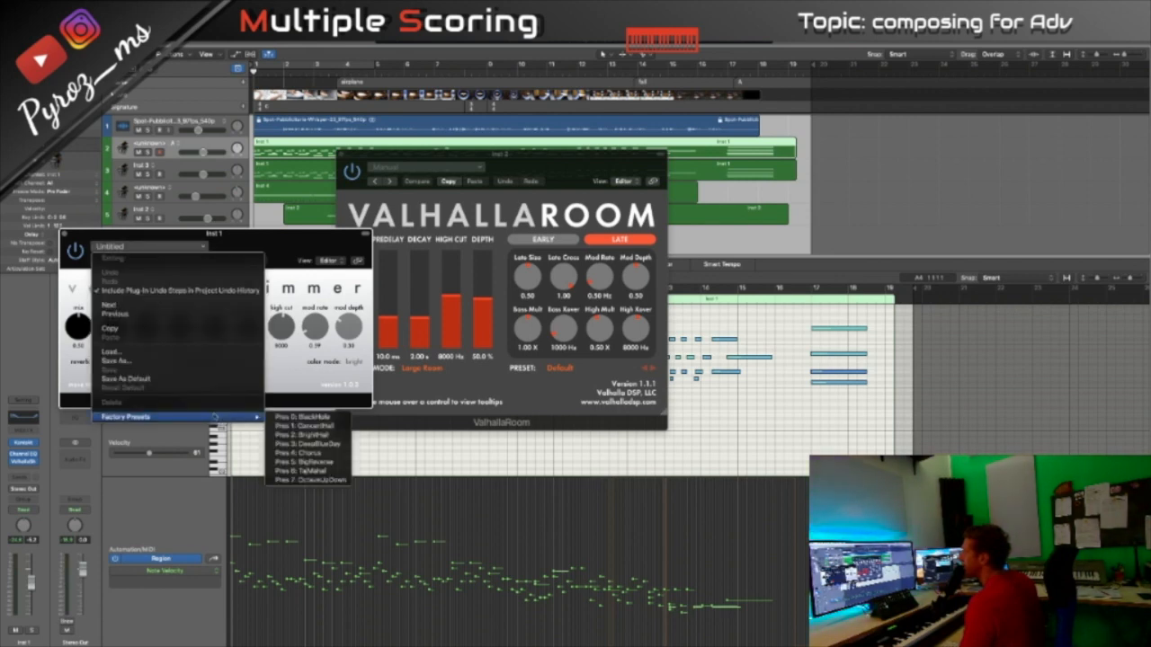
left_click(329, 462)
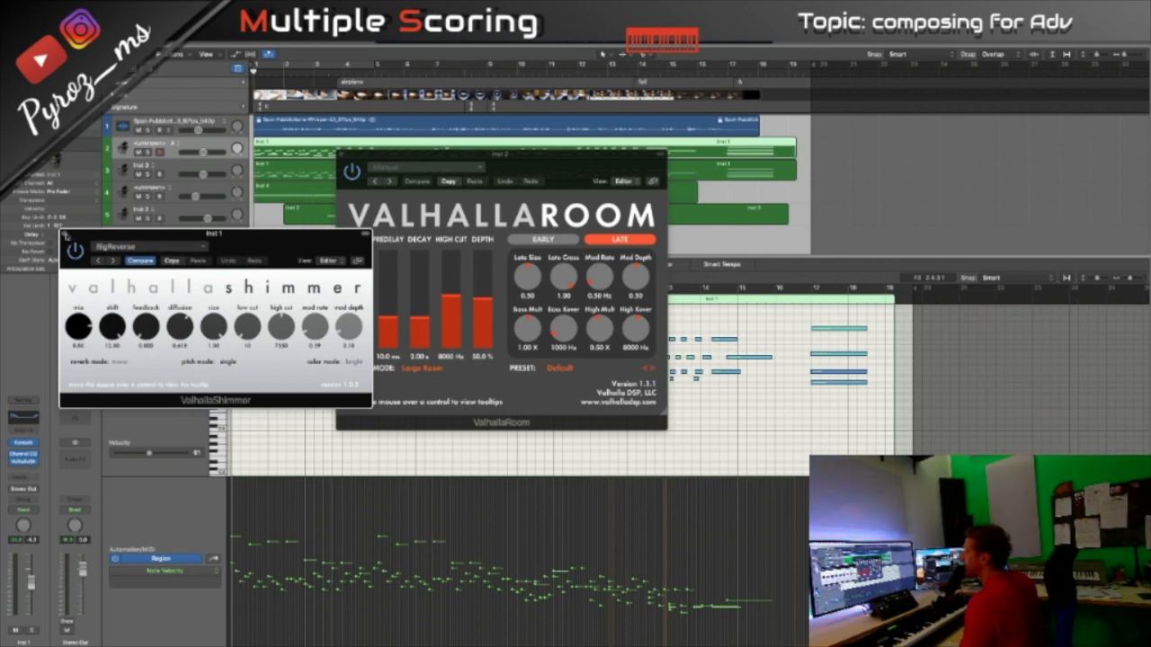
left_click(65, 236)
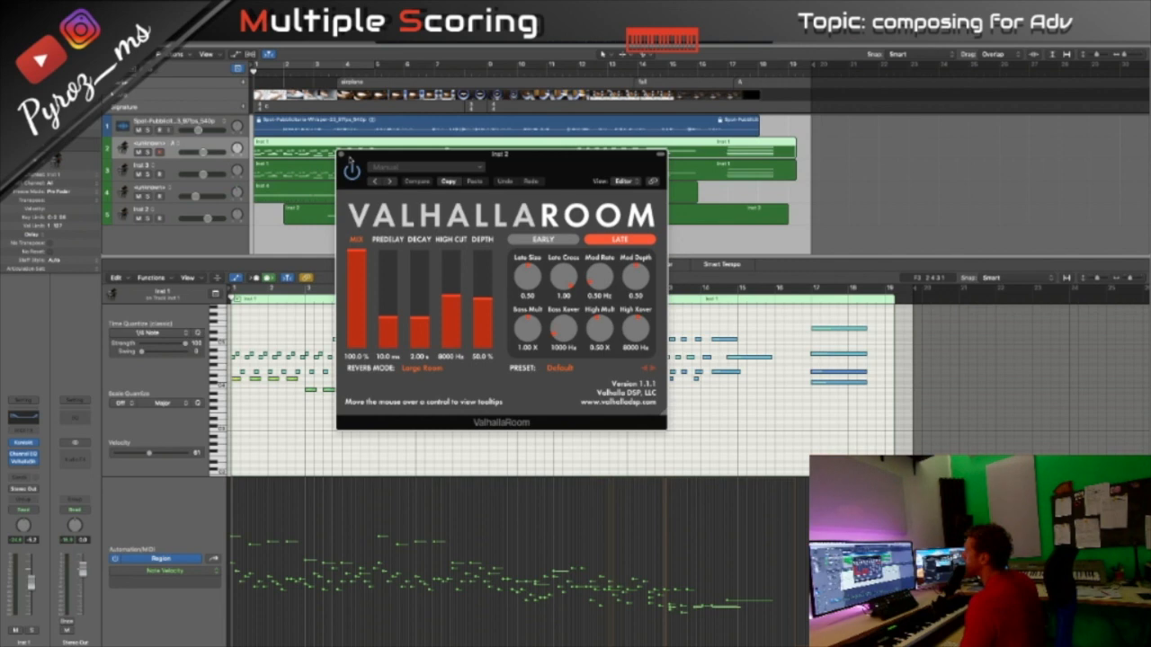
left_click(343, 157)
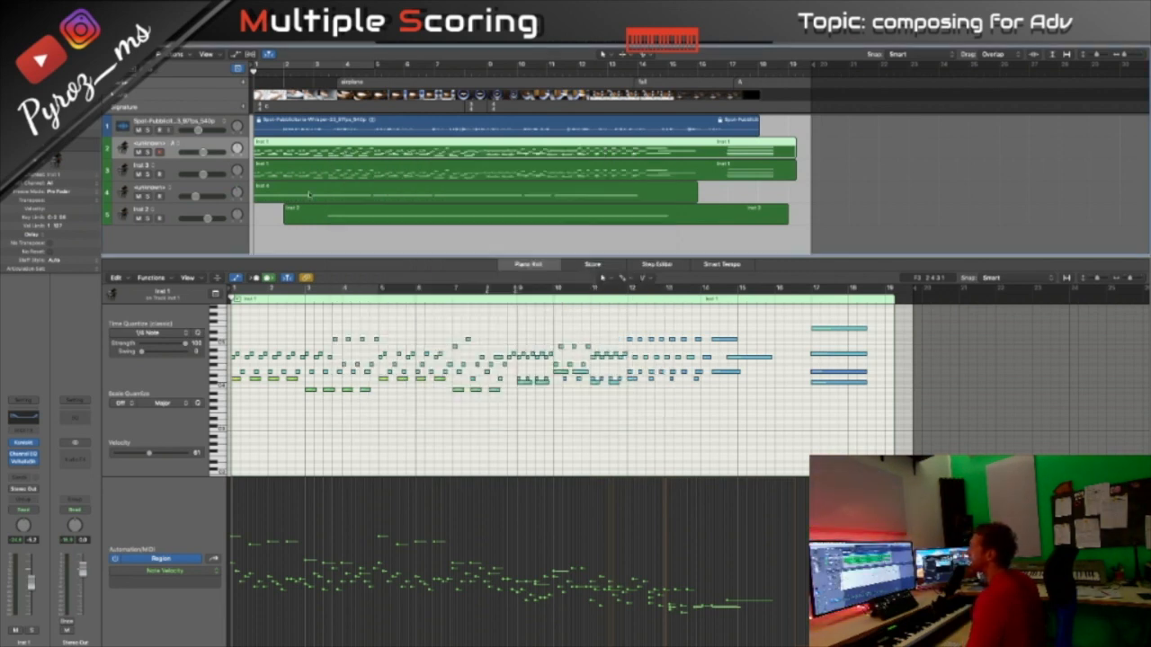